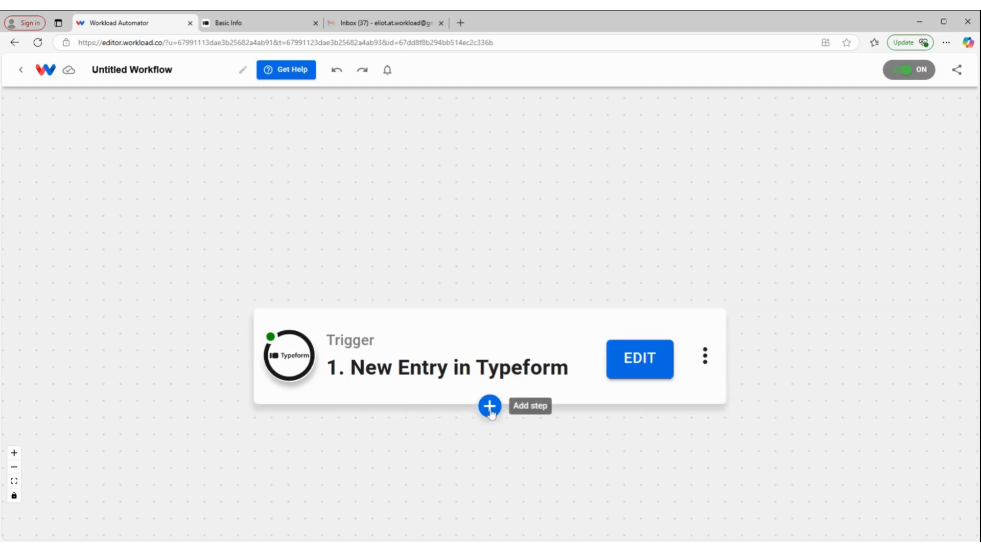
- Add a Mailchimp action after the Typeform trigger and set its event to Add or Update Contact on a List
click(488, 409)
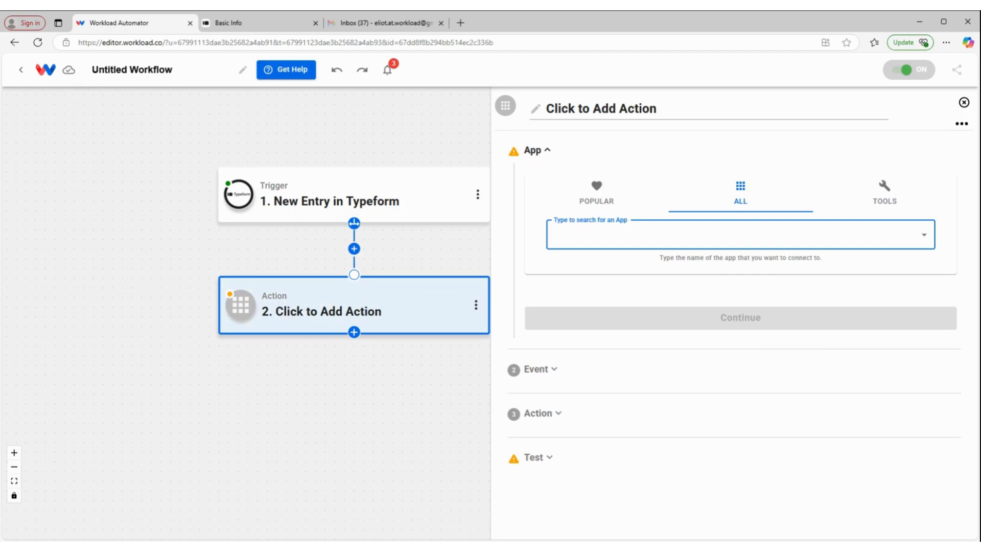
text(mail)
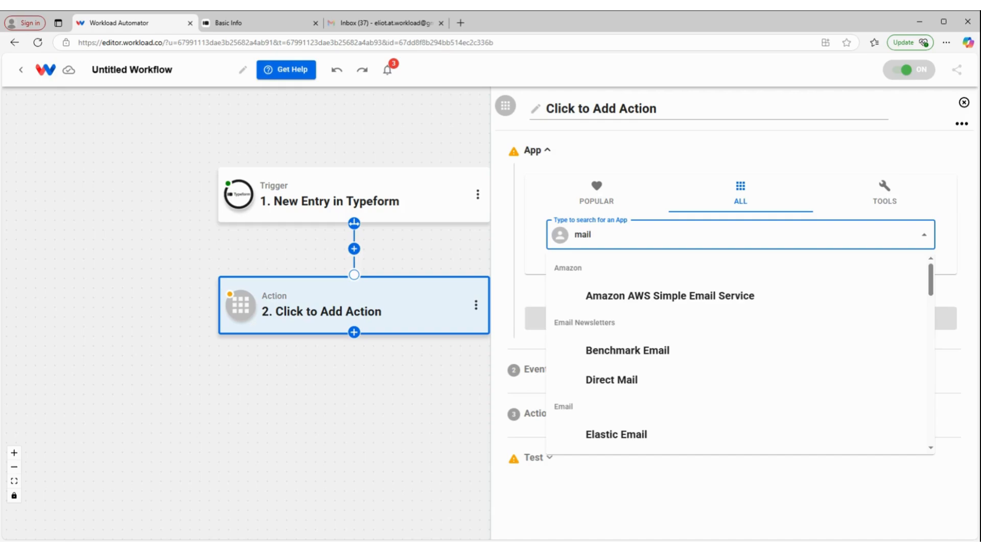
text(c)
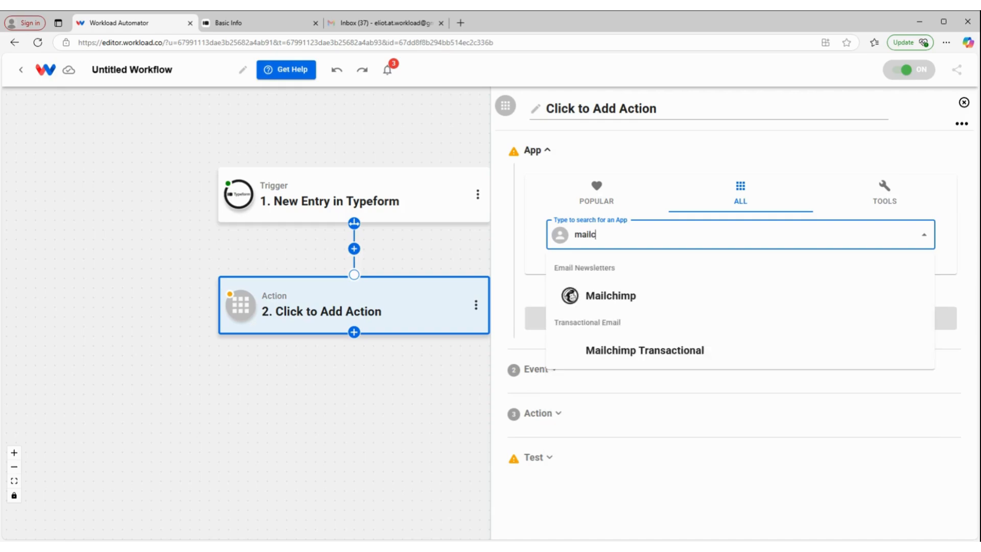
click(581, 289)
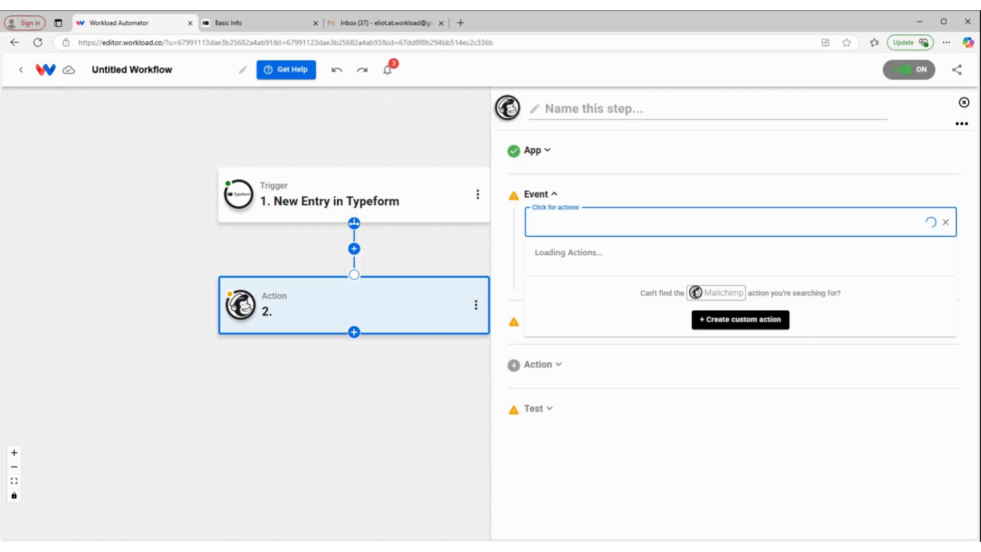
scroll(639, 291, down, 10)
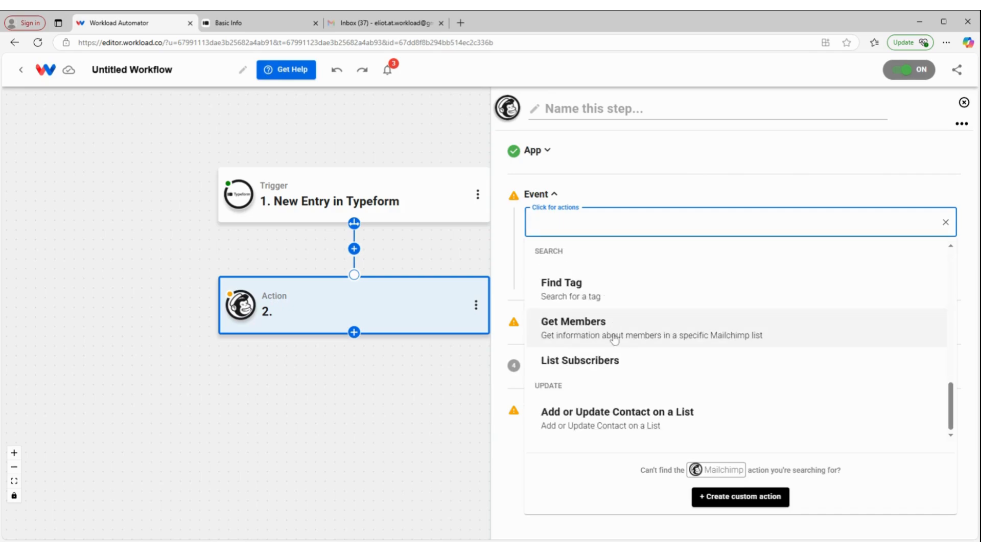
click(649, 415)
click(667, 278)
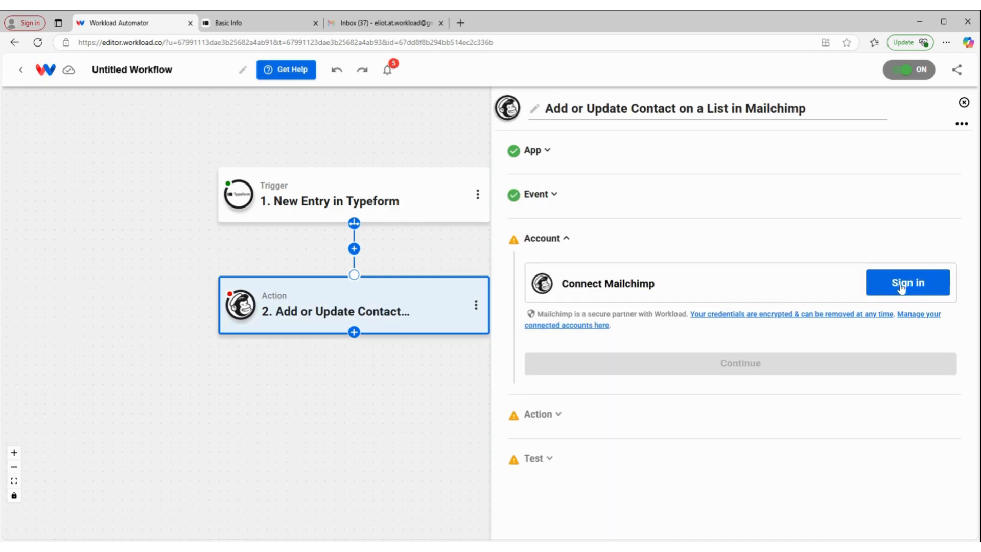
- Connect the unnamed Mailchimp account to the action and continue to the action's fields
click(901, 286)
click(618, 366)
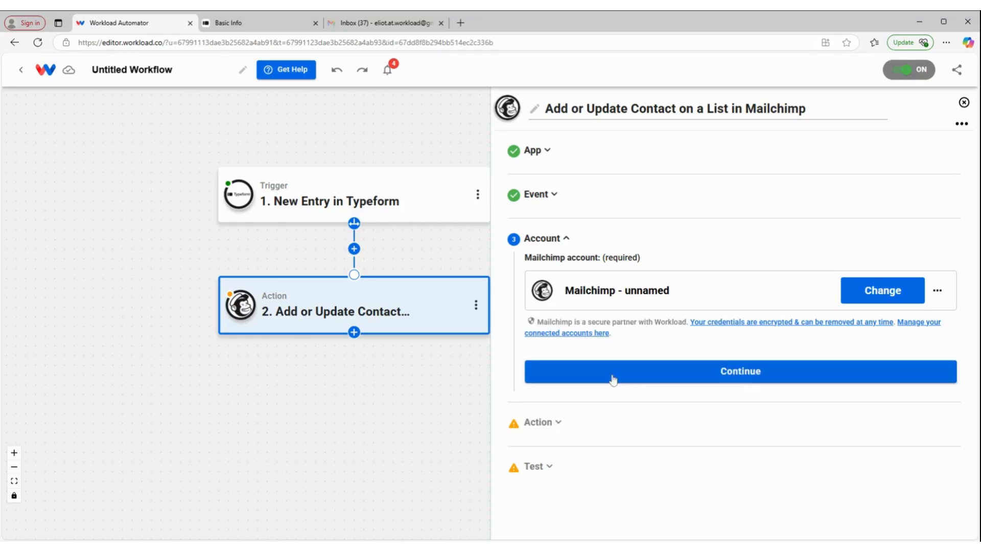
click(603, 369)
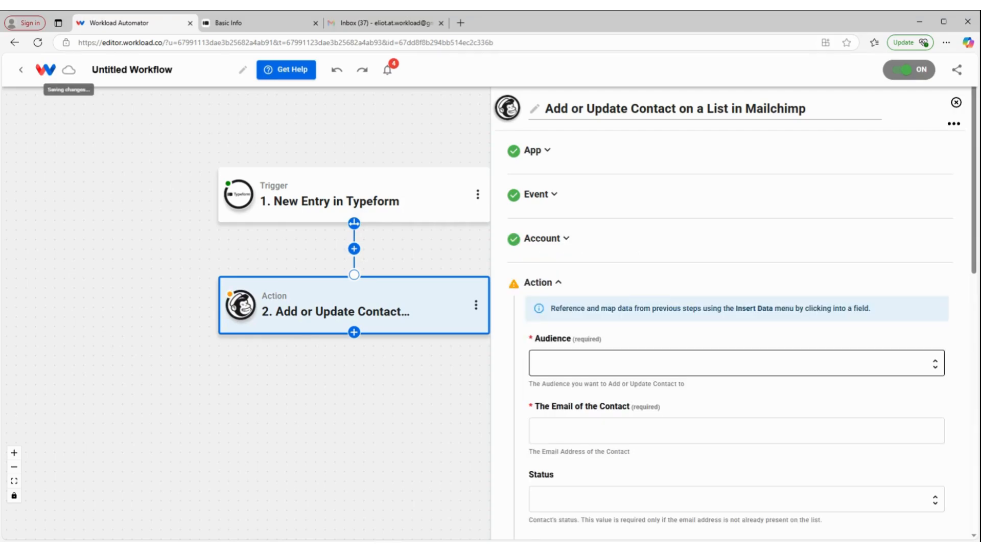
- Select workload as the audience and map the contact's email to the Typeform answers_10_email value
click(654, 258)
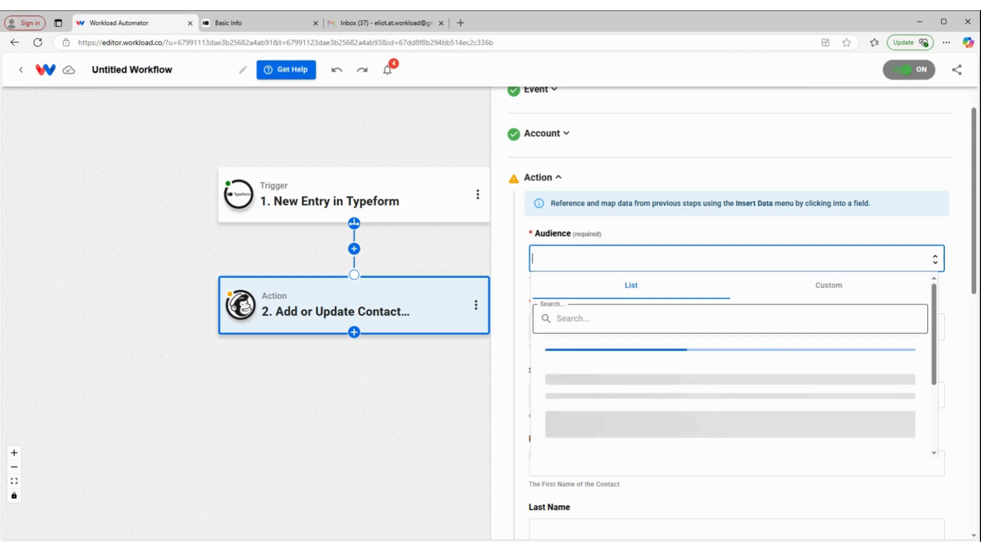
click(635, 362)
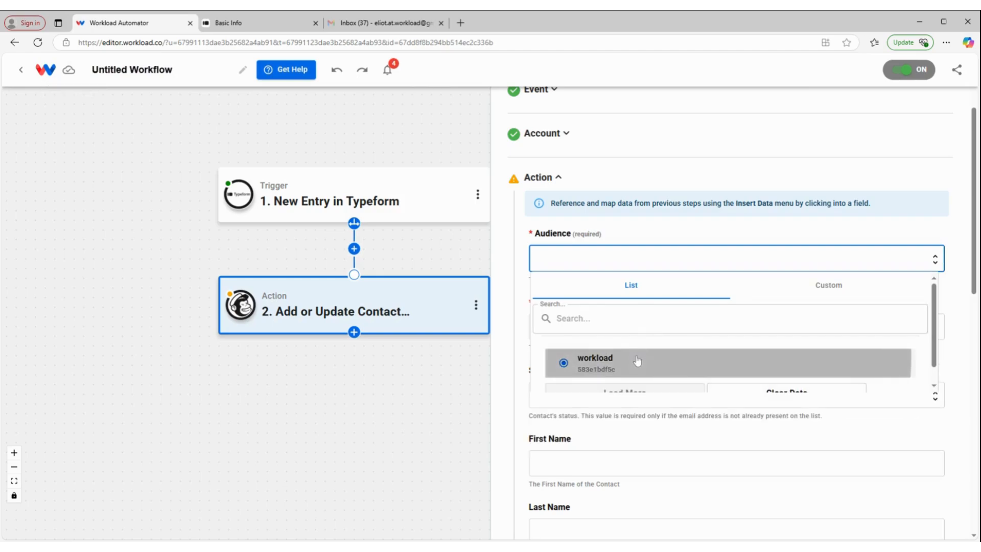
scroll(650, 315, down, 1)
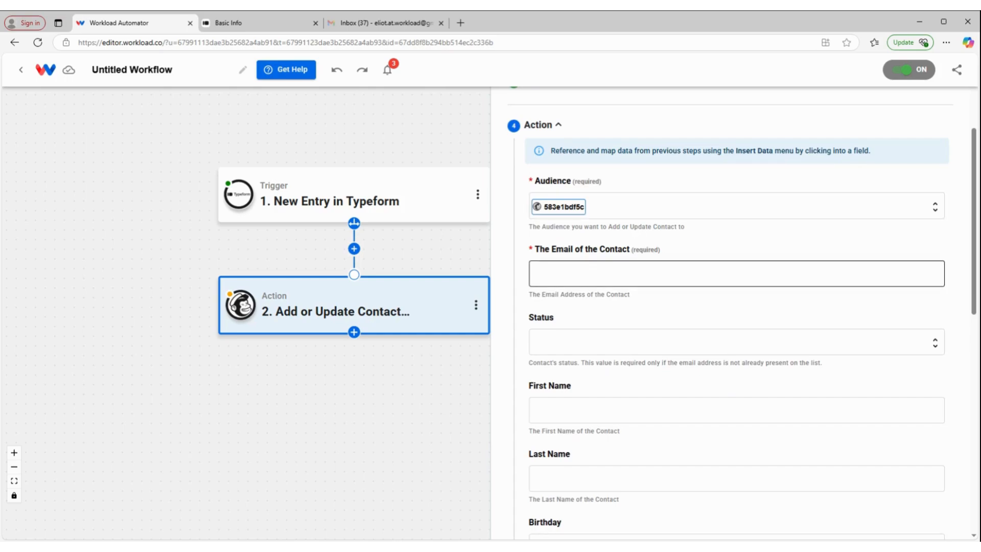
click(645, 274)
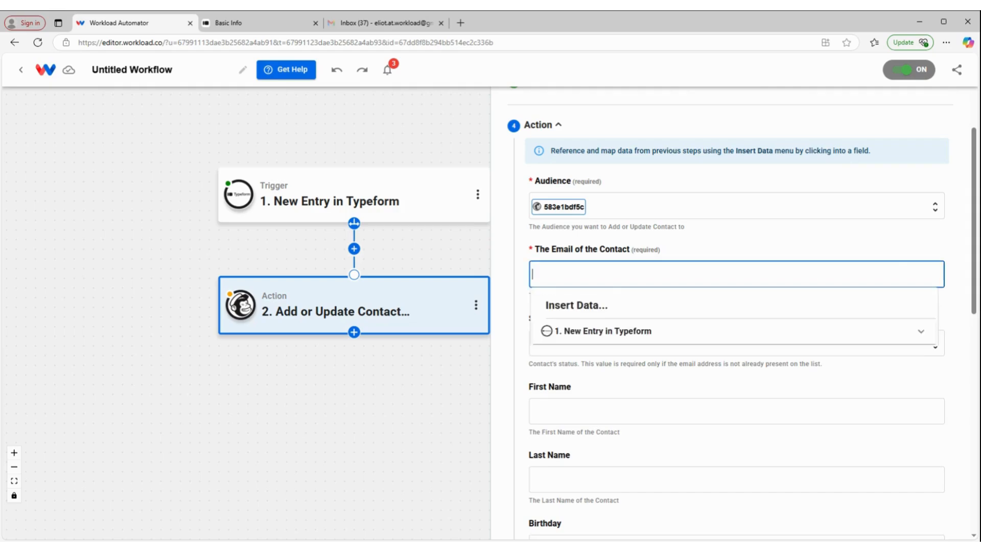
click(592, 332)
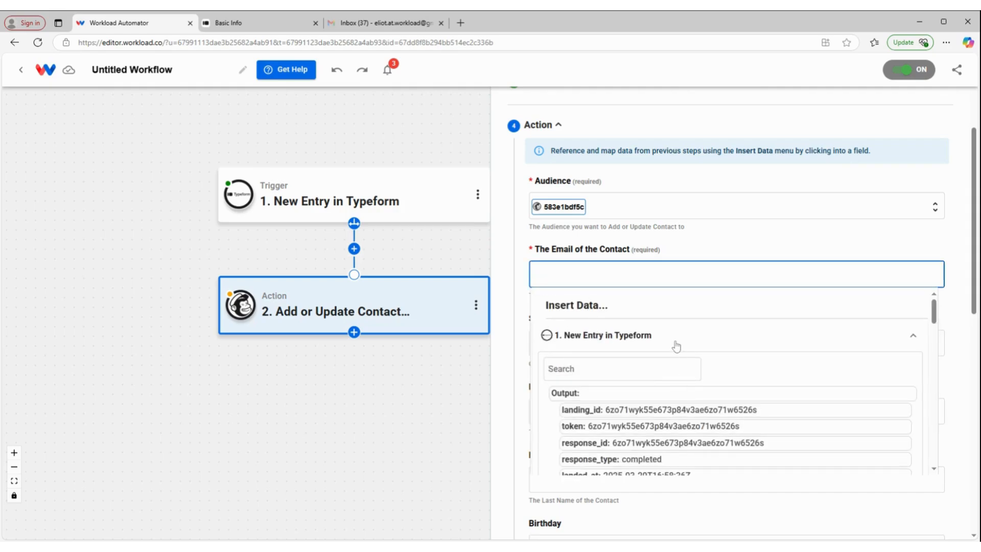
scroll(676, 346, down, 15)
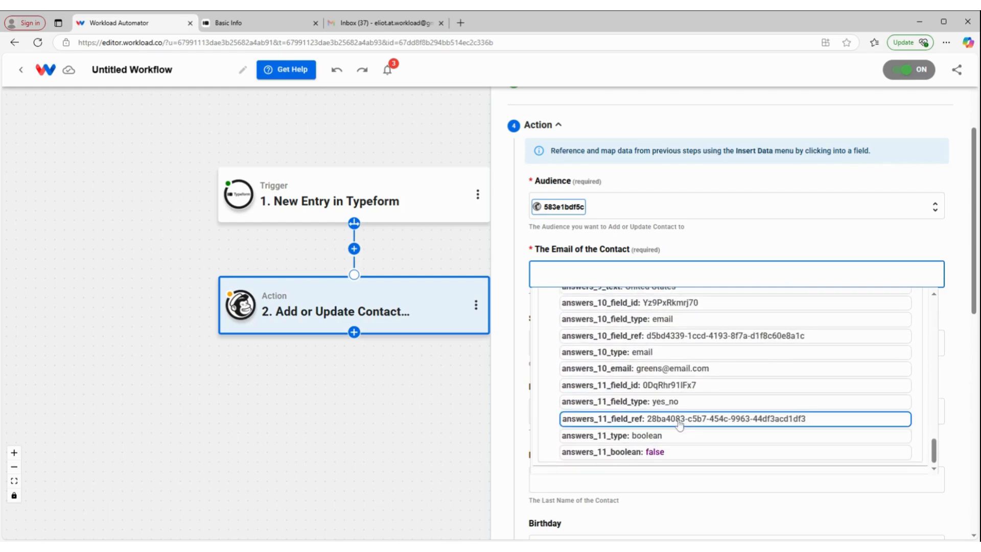
click(677, 372)
click(629, 234)
- Set the contact's status to Subscribed
scroll(616, 313, down, 2)
click(616, 237)
click(603, 352)
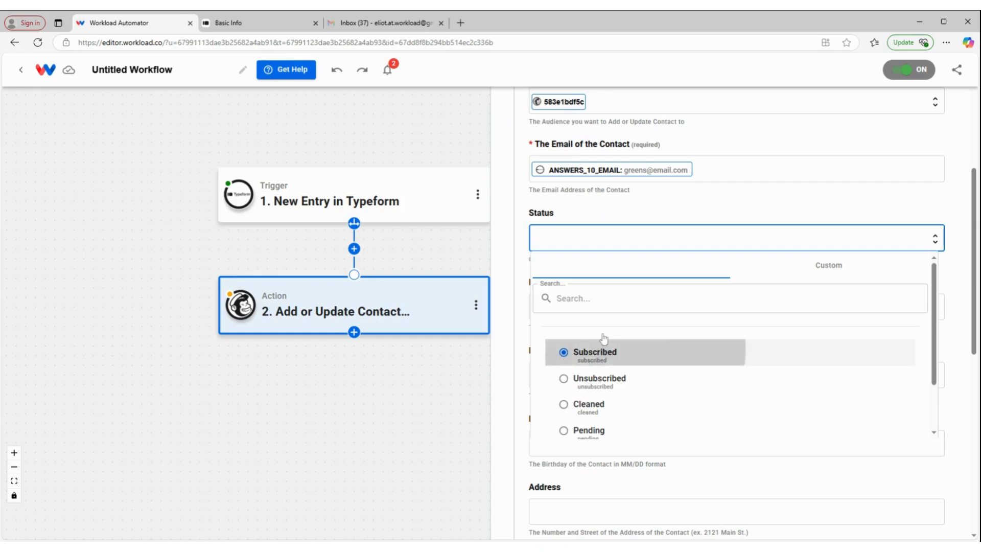
- Map the contact's First Name to the answers_1_text value from the Typeform entry
scroll(606, 233, down, 3)
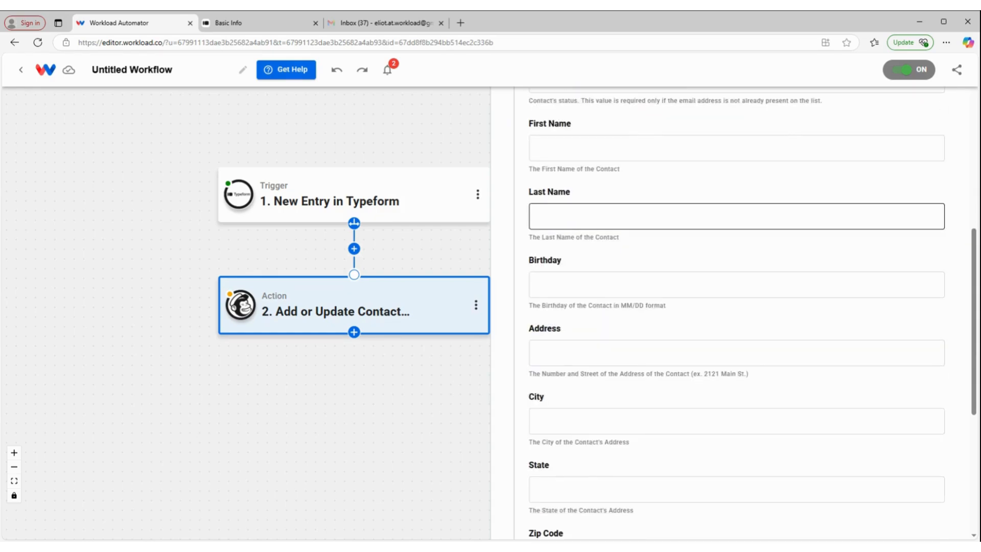
click(576, 153)
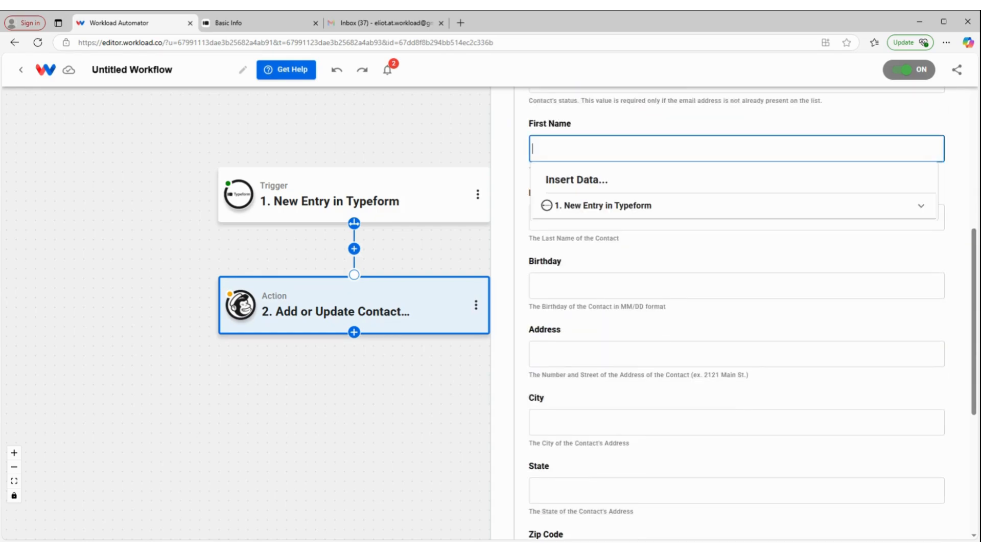
click(620, 205)
scroll(647, 309, down, 4)
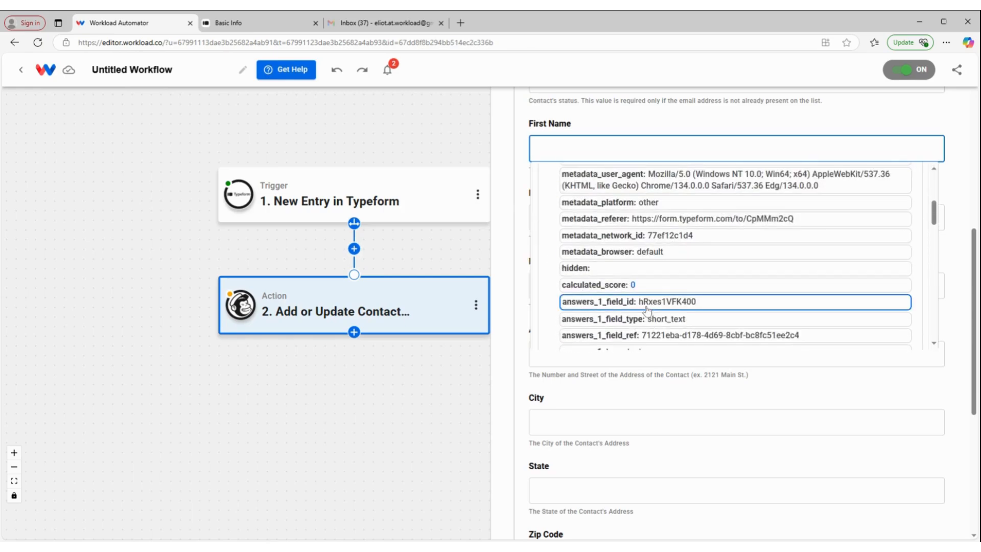
scroll(654, 281, down, 2)
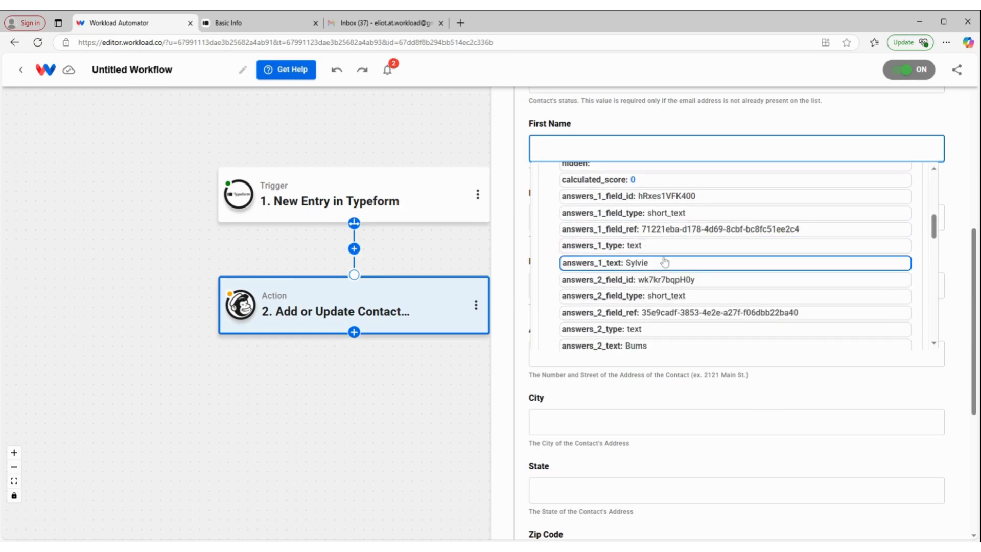
click(663, 262)
- Map the contact's Last Name to the answers_2_text value from the Typeform entry
click(533, 217)
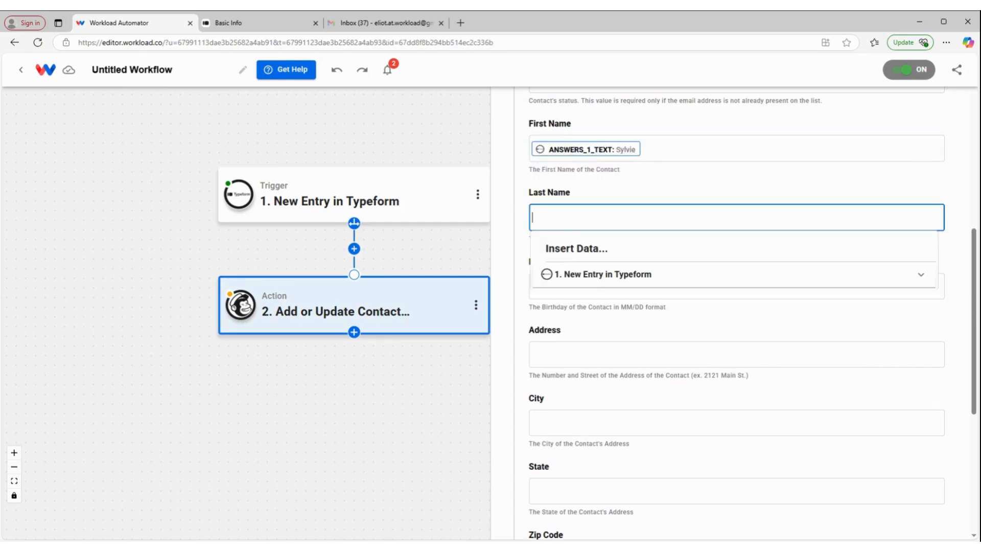
click(617, 278)
scroll(633, 357, down, 5)
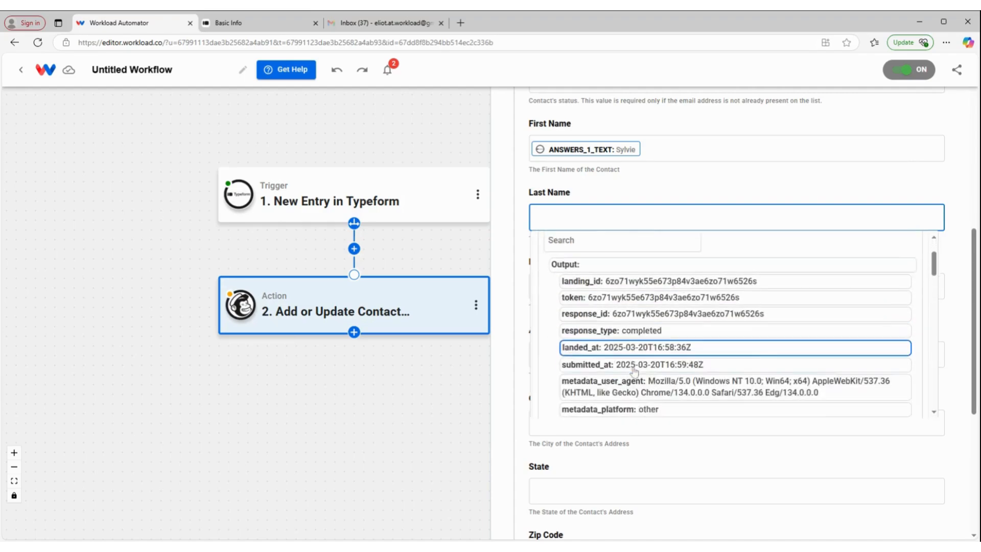
scroll(634, 371, down, 1)
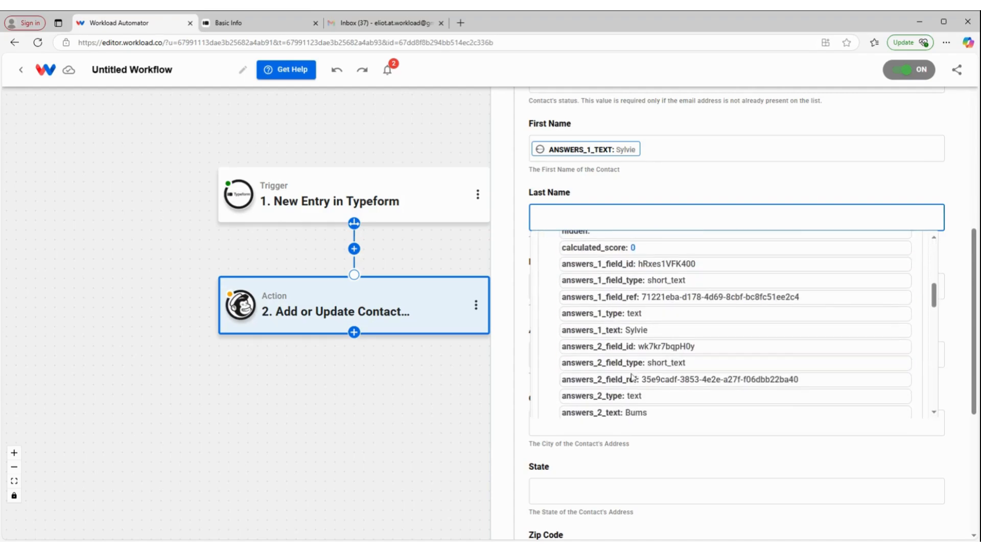
click(628, 414)
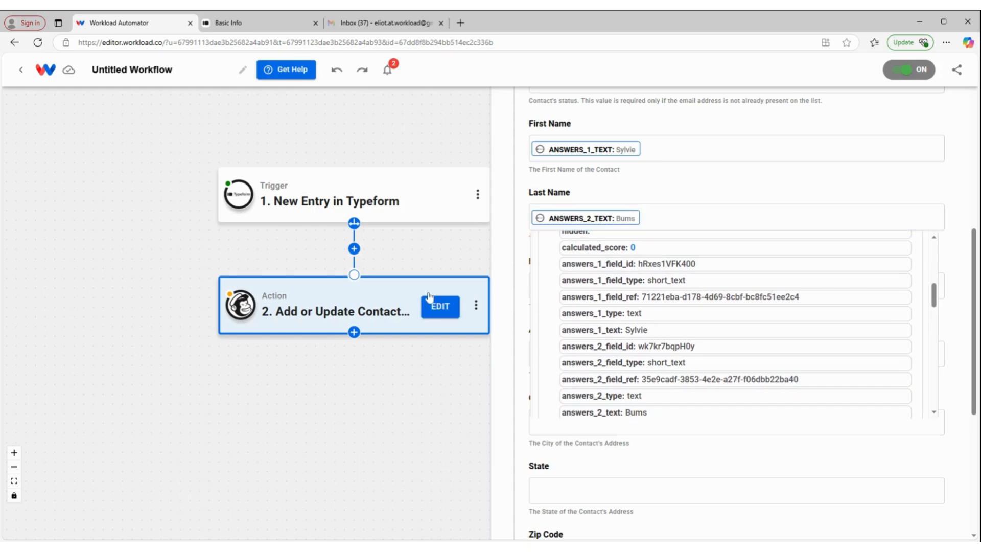
click(523, 231)
- Map the contact's Birthday to the answers_4_date value from the Typeform entry
click(664, 294)
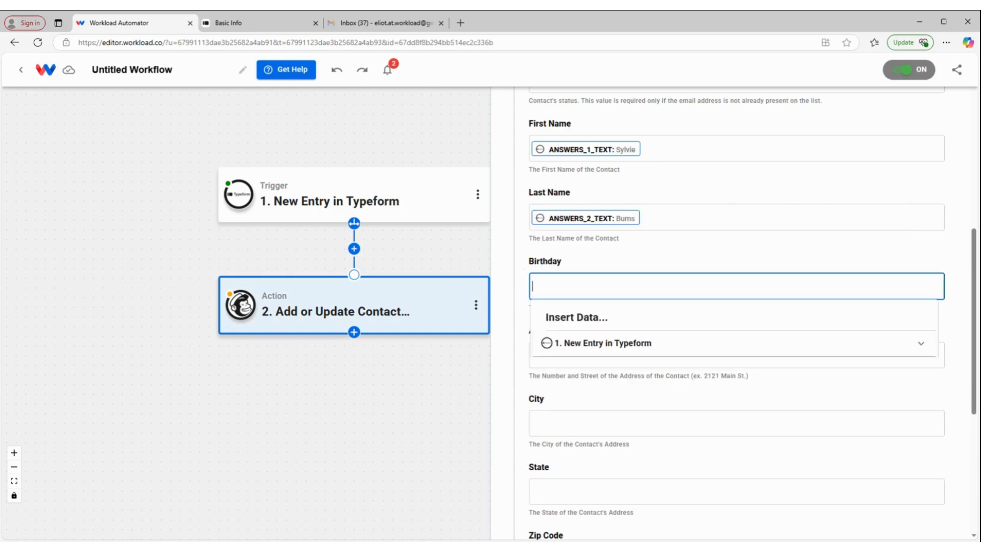
click(638, 343)
scroll(638, 343, down, 5)
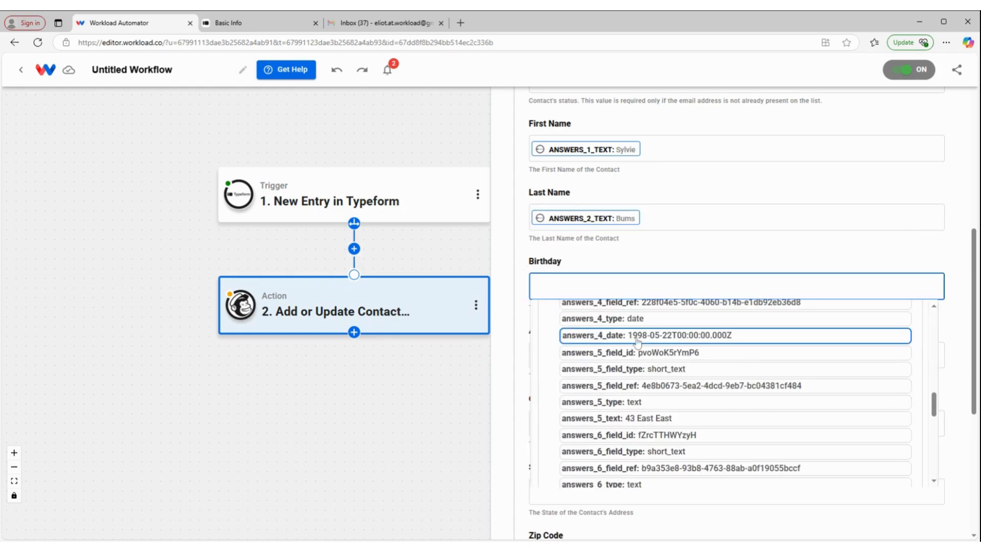
click(637, 337)
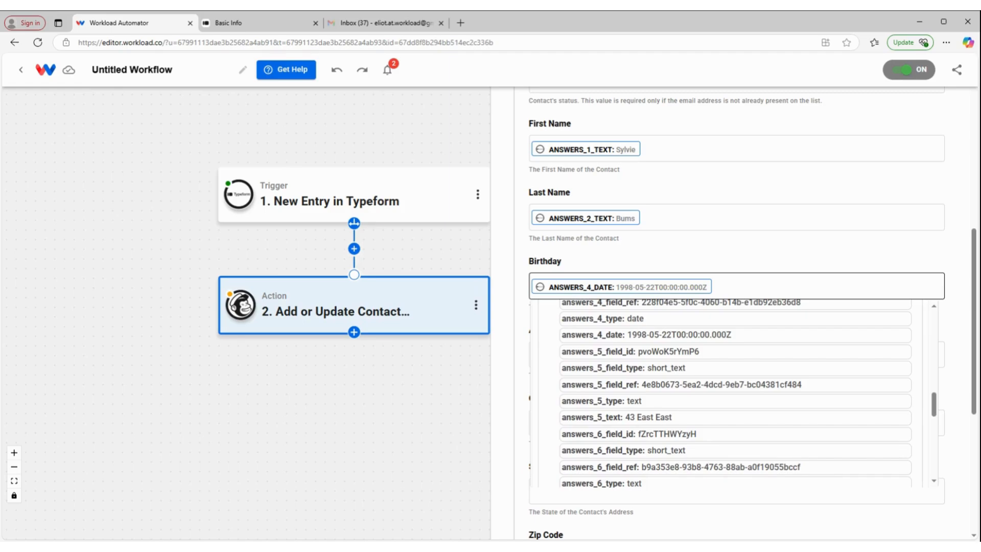
click(695, 262)
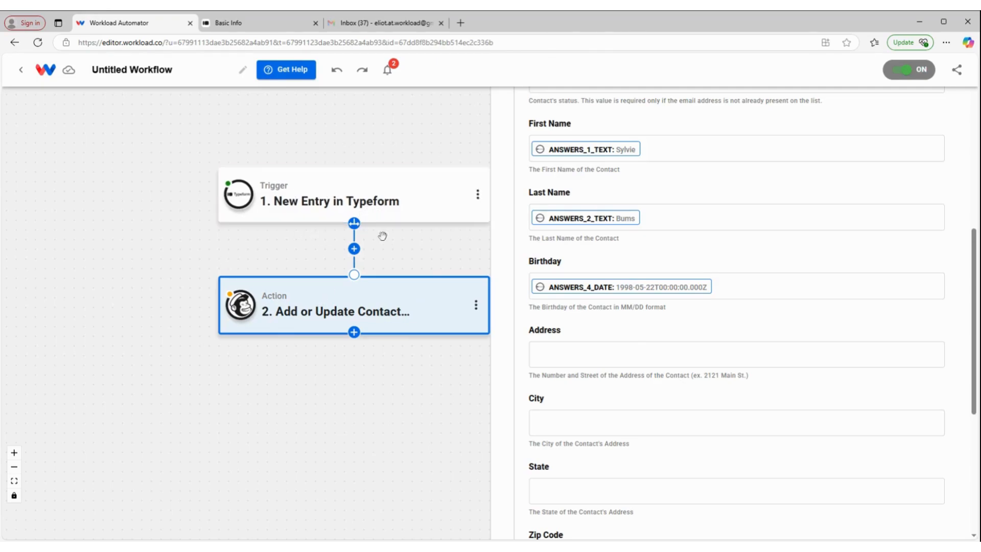
- Insert an AI Formatter by Workload step with the Format Data event between the Typeform trigger and the Mailchimp action
click(354, 249)
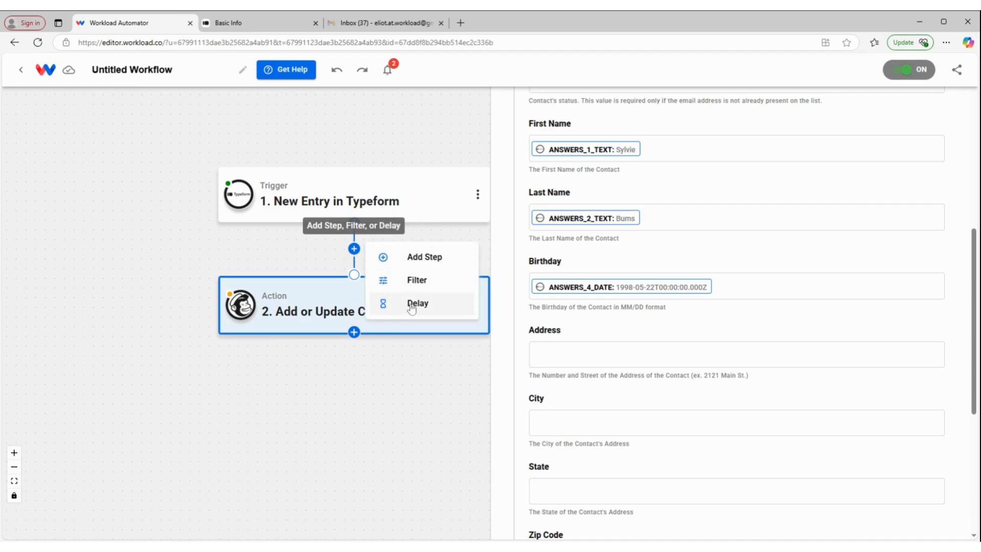
click(431, 258)
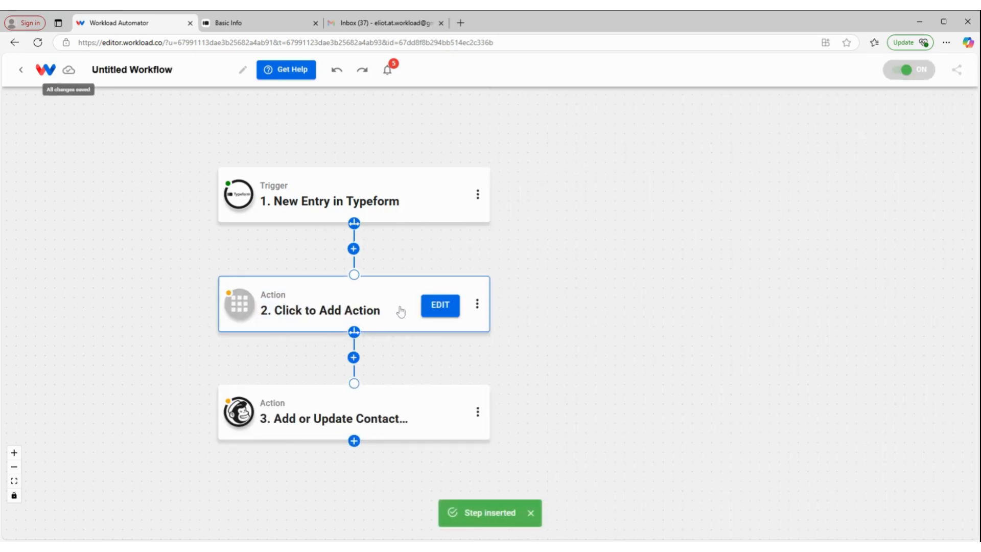
click(401, 309)
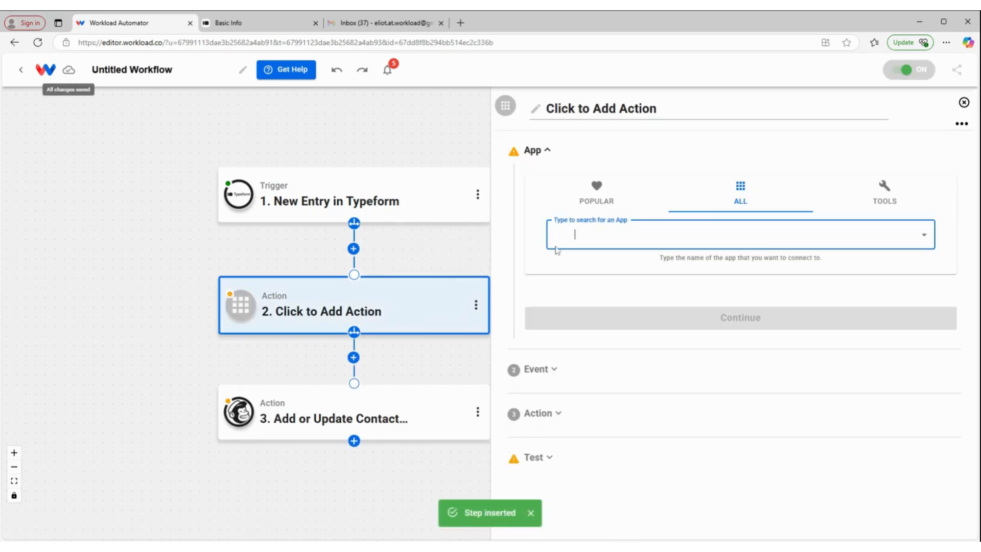
click(885, 194)
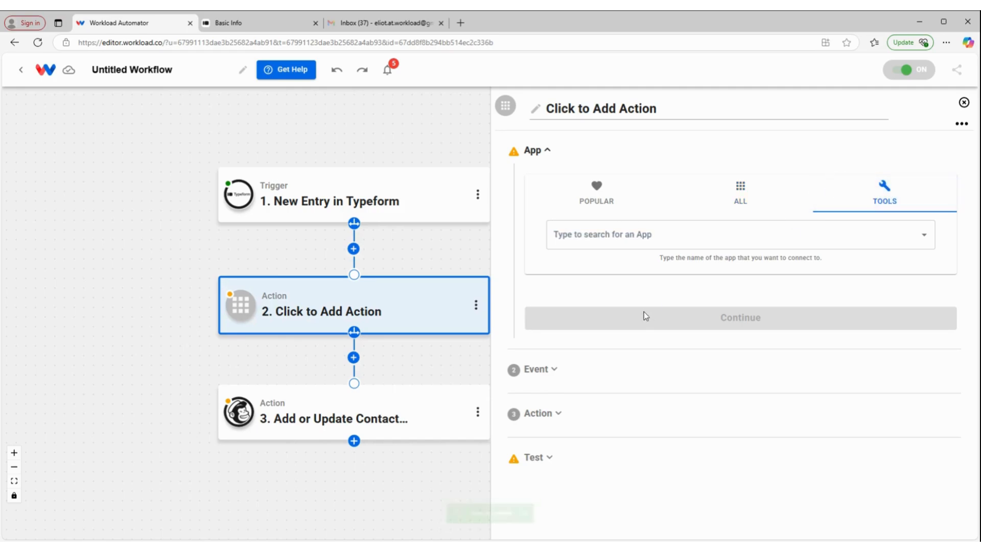
click(629, 235)
click(620, 296)
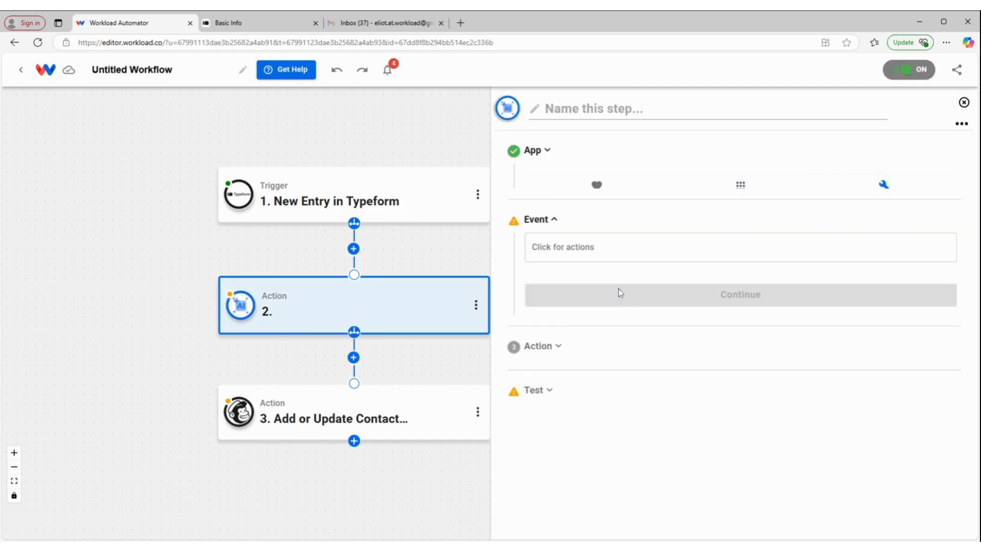
click(592, 296)
click(663, 268)
- Map the AI Formatter's Input Data to the answers_4_date value from the Typeform entry
click(695, 320)
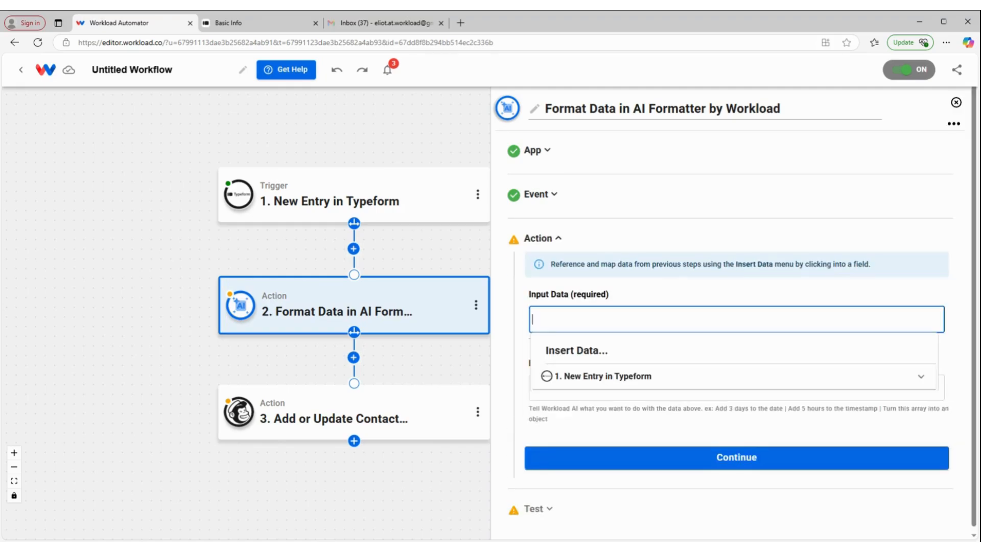
click(639, 387)
scroll(640, 391, down, 4)
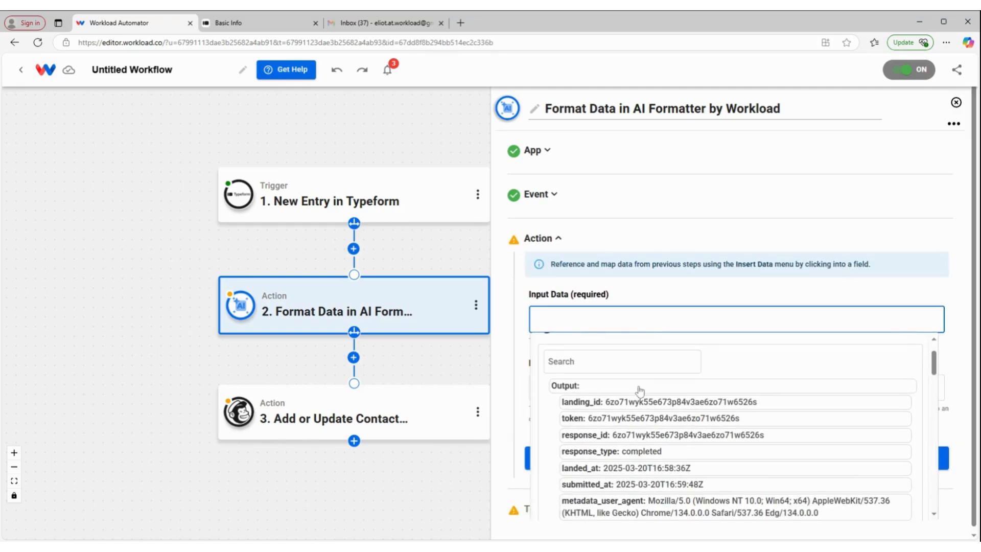
scroll(640, 391, down, 6)
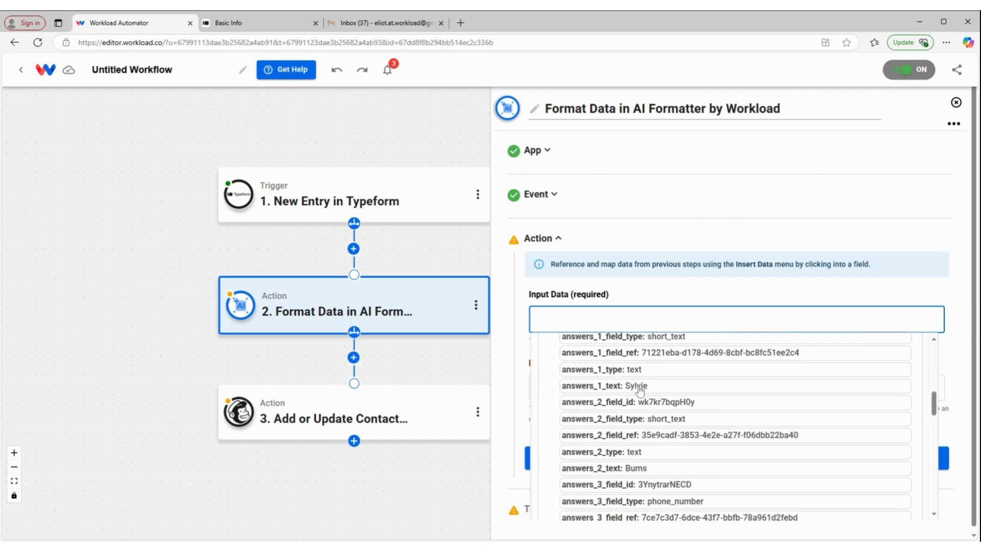
scroll(640, 391, down, 3)
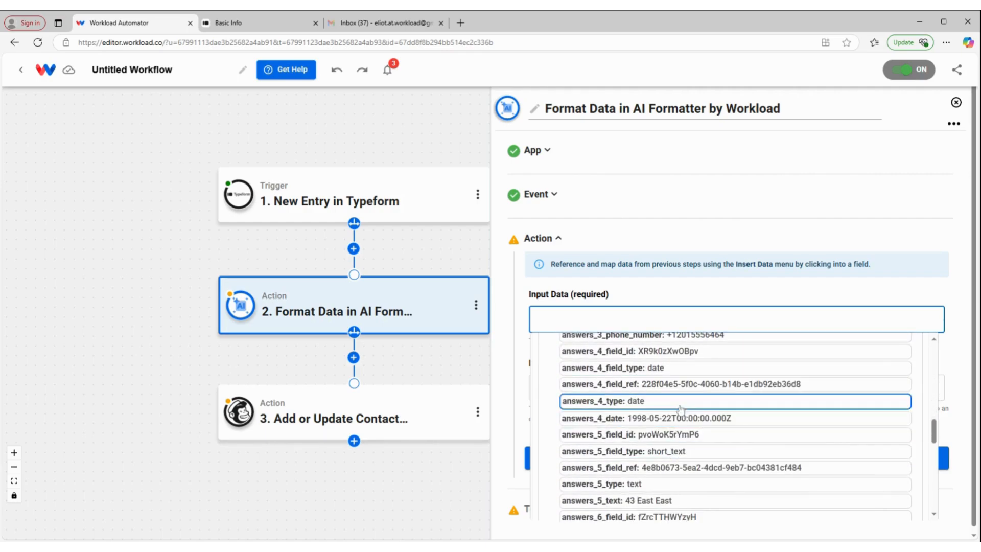
click(702, 430)
- Set the AI Formatter's prompt to "format date into MM/DD" and test the action
click(572, 384)
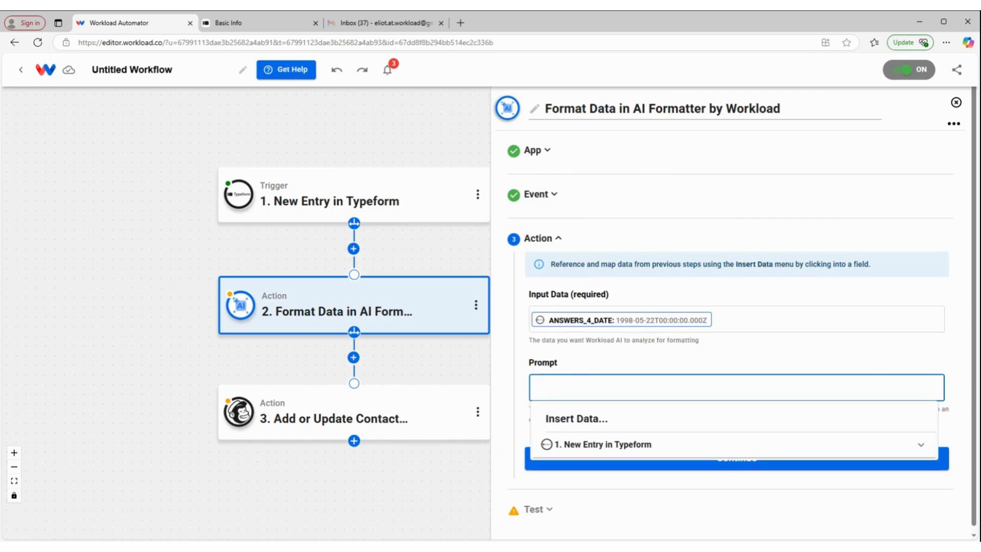
text(format date into MM/DD)
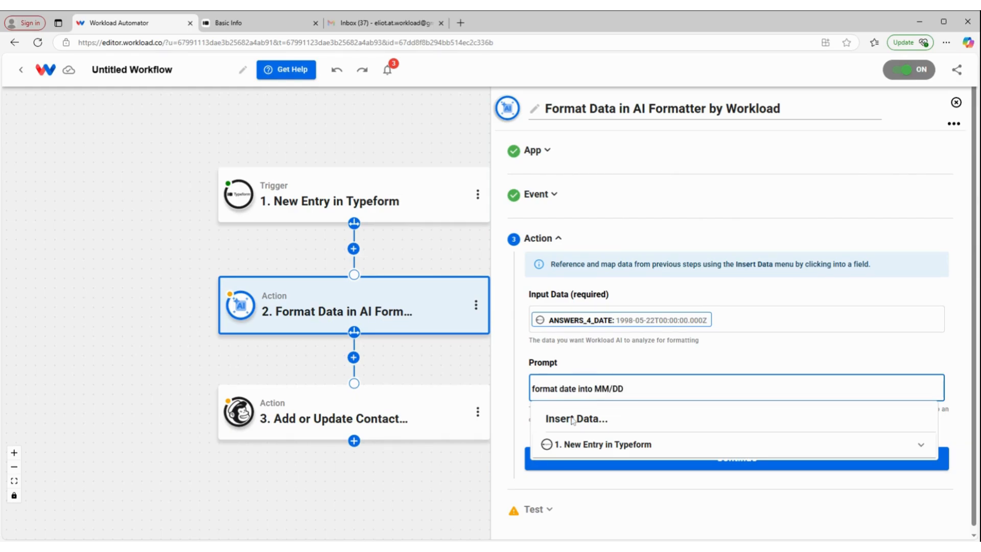
click(713, 462)
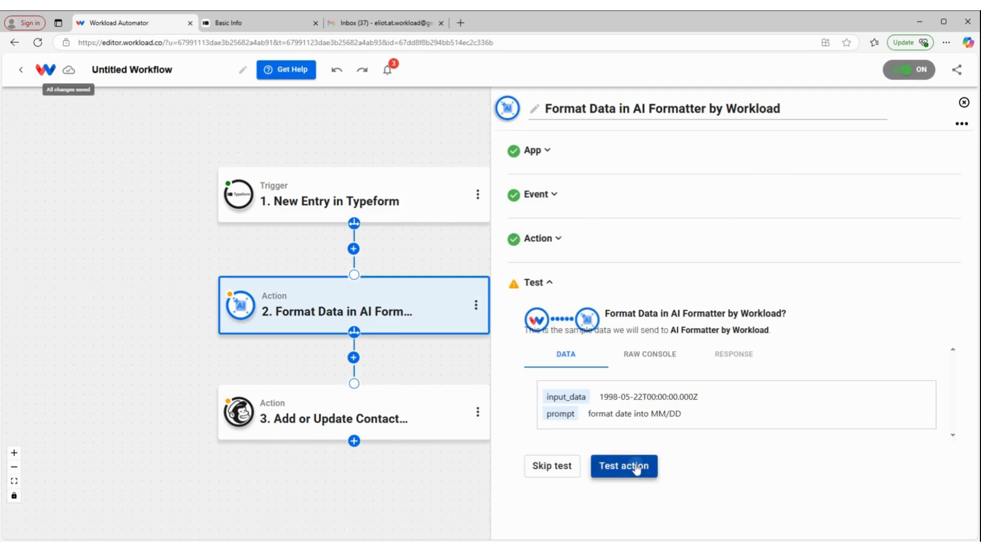
click(636, 467)
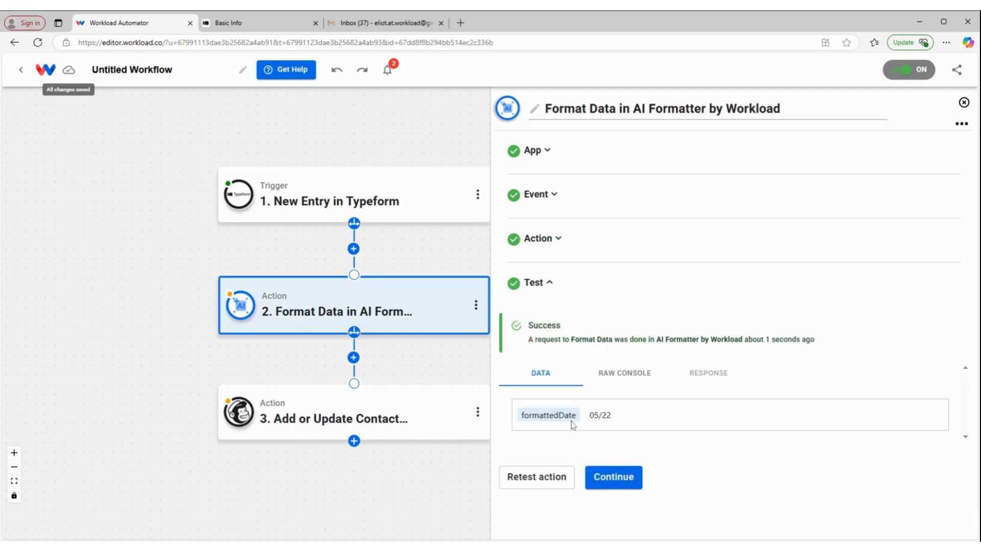
click(615, 476)
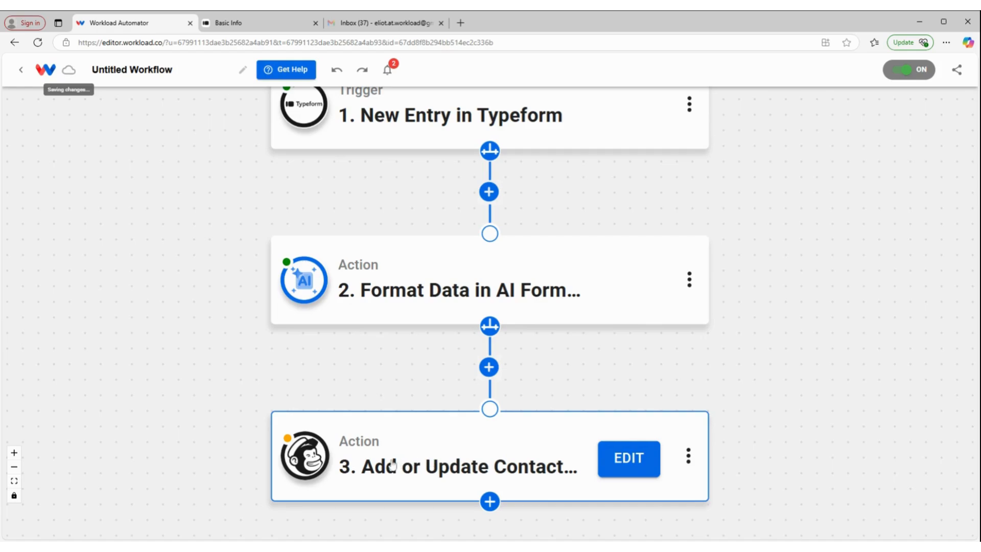
- Replace the Mailchimp contact's Birthday mapping with the formattedDate output of the AI Formatter step
click(392, 465)
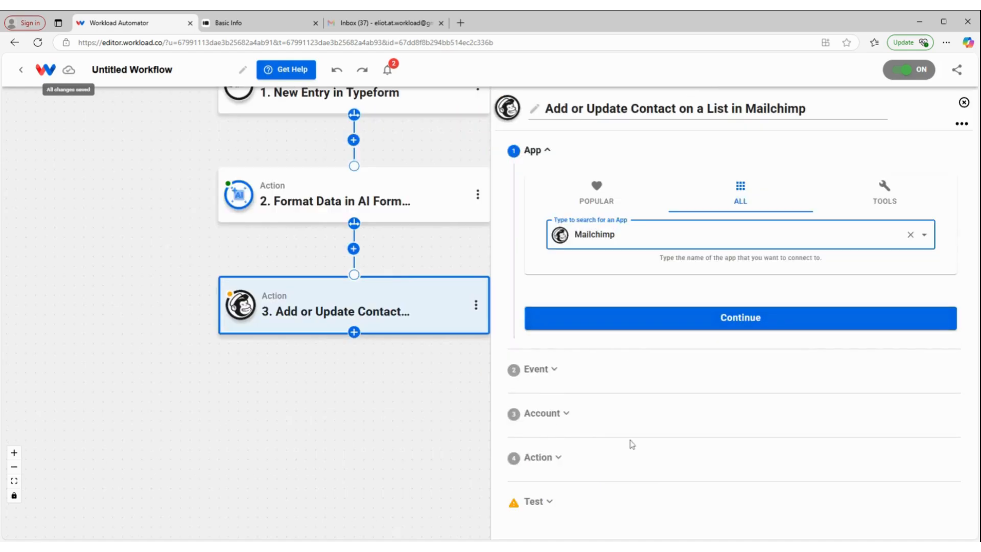
click(605, 460)
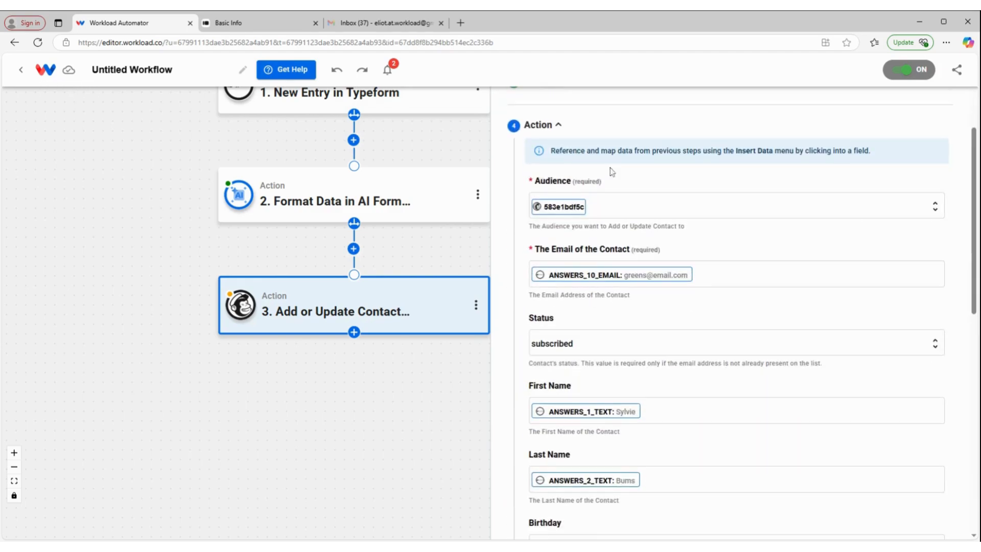
scroll(681, 366, down, 2)
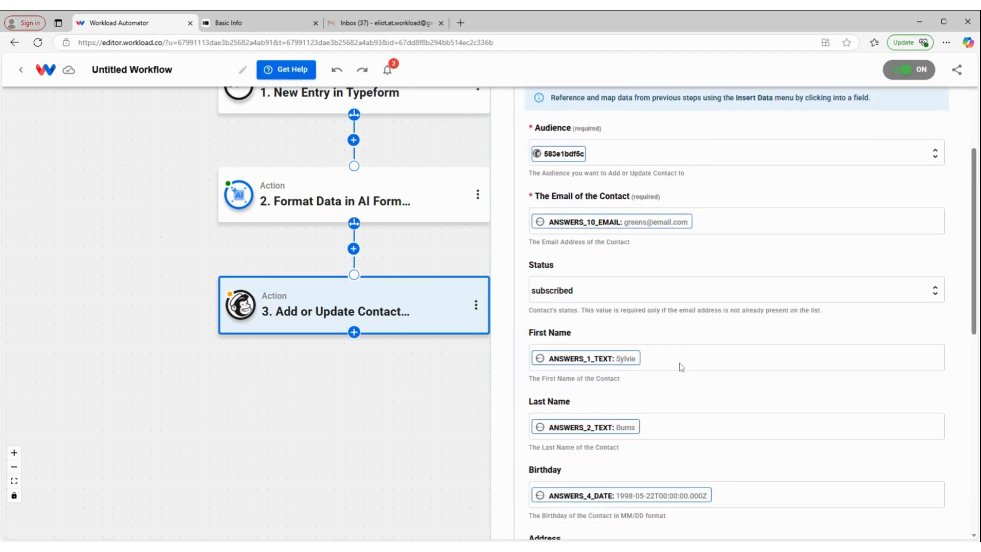
click(722, 440)
key(BackSpace)
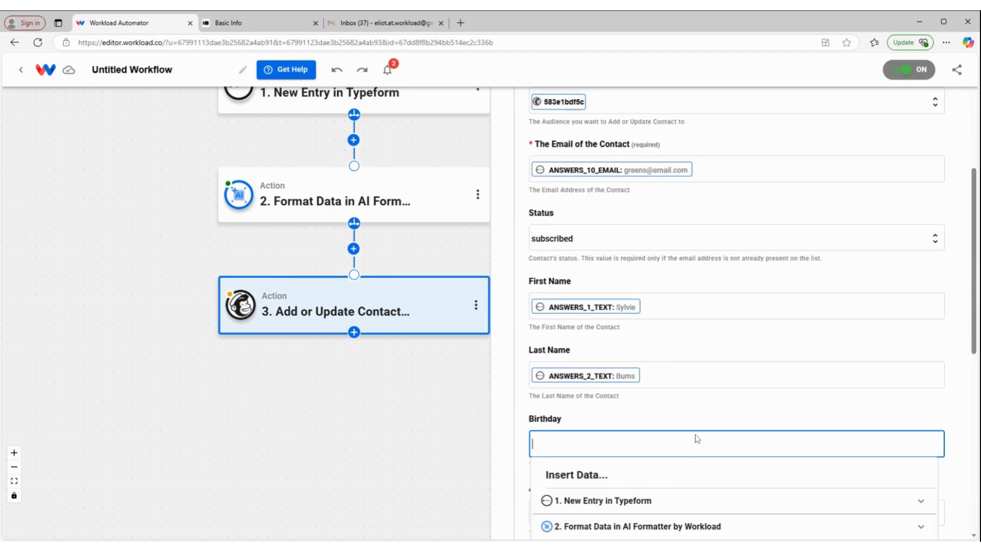
scroll(687, 343, down, 1)
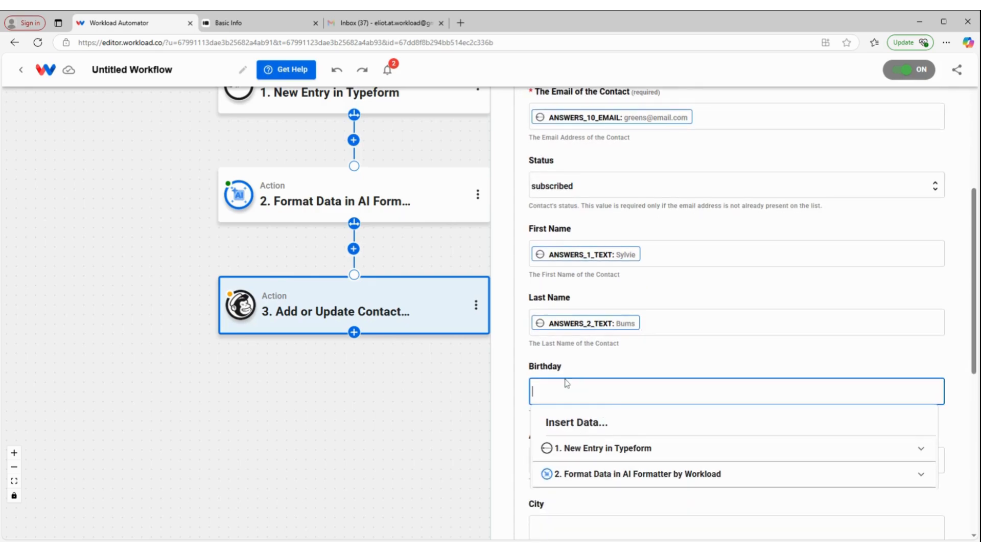
click(618, 478)
scroll(663, 339, down, 2)
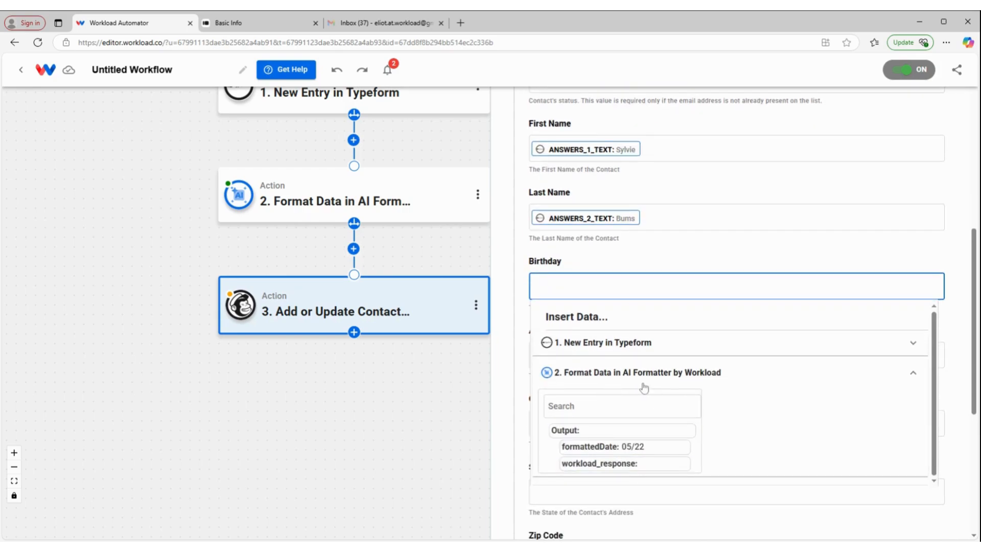
click(592, 445)
click(642, 257)
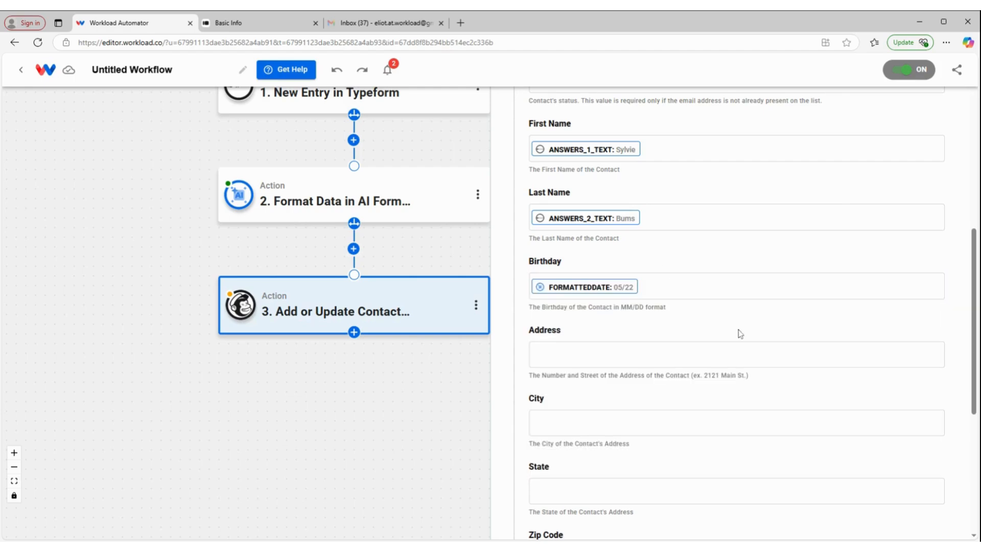
- Map the Mailchimp contact's required Email Address to the email answer from the Typeform entry and submit the action fields
scroll(639, 327, down, 1)
scroll(636, 296, down, 2)
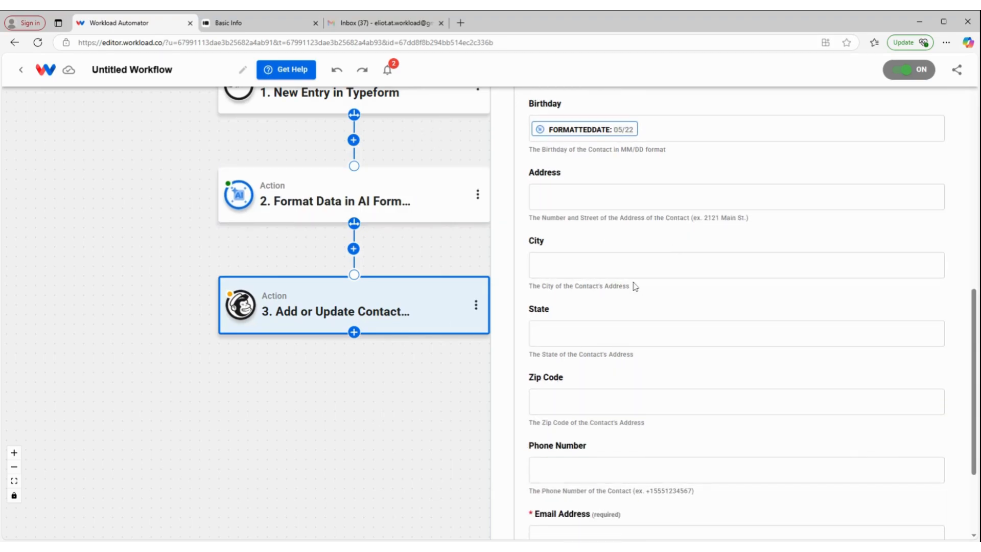
scroll(655, 239, down, 3)
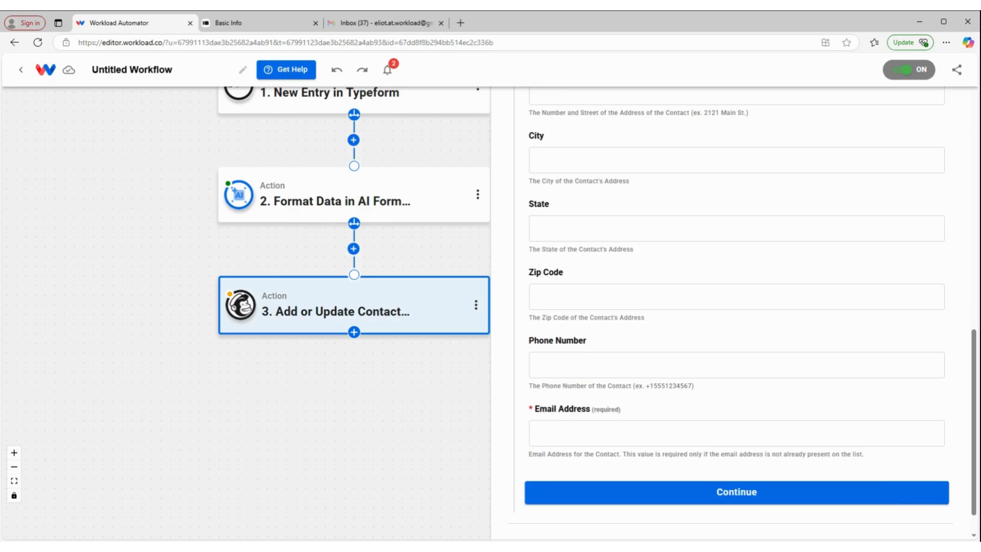
click(613, 394)
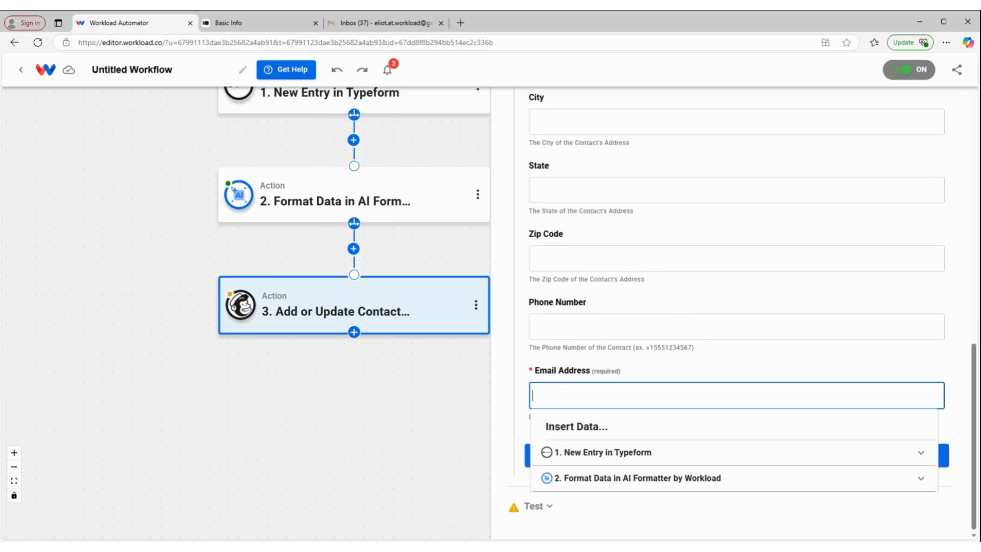
click(647, 455)
scroll(651, 470, down, 5)
scroll(650, 478, down, 10)
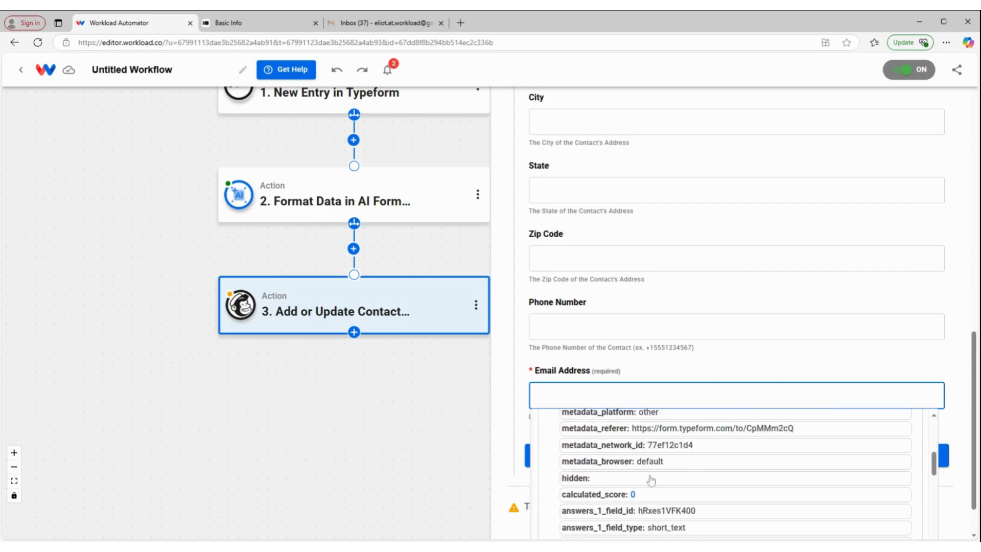
click(626, 464)
click(637, 363)
click(635, 462)
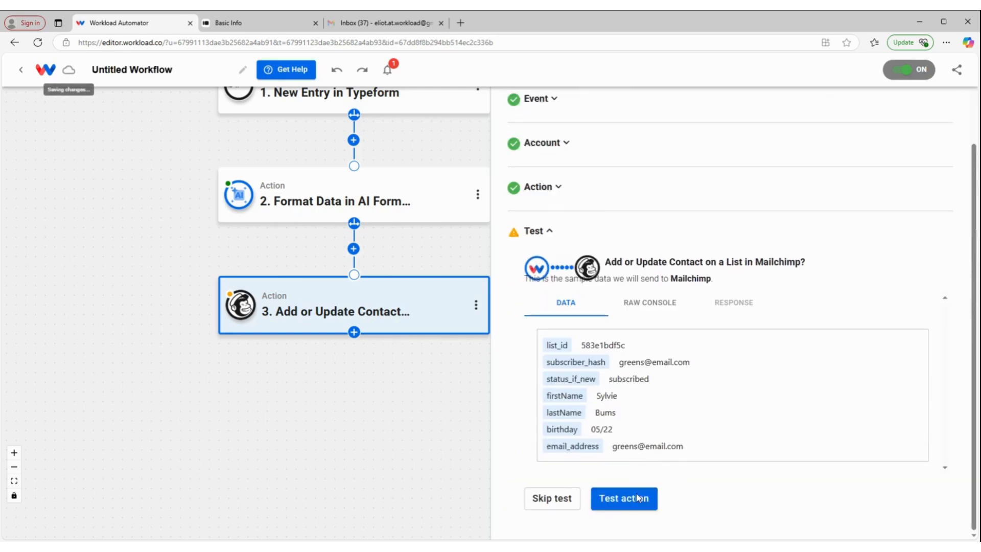
- Test the Mailchimp Add or Update Contact action, review the response data and finish the step
click(636, 503)
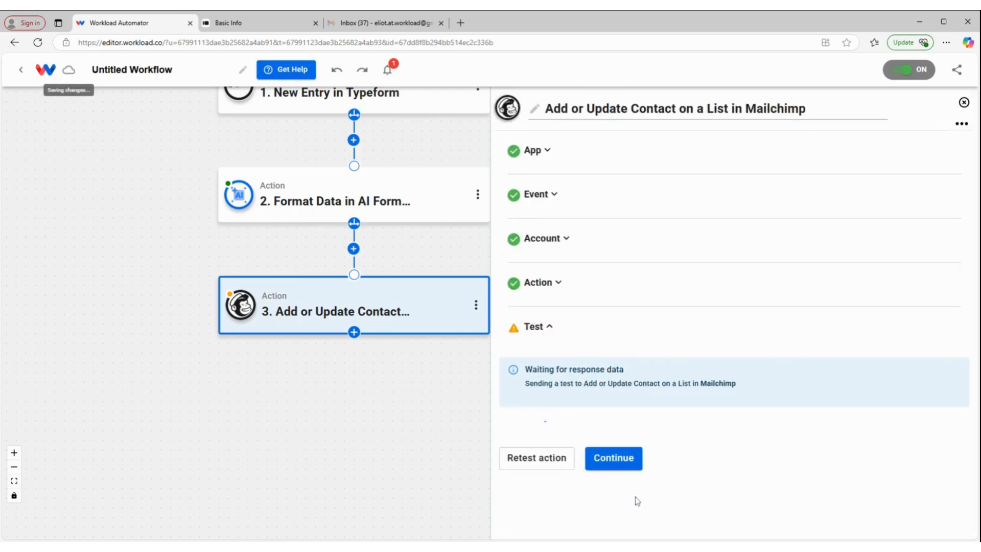
scroll(639, 493, down, 10)
scroll(738, 432, down, 5)
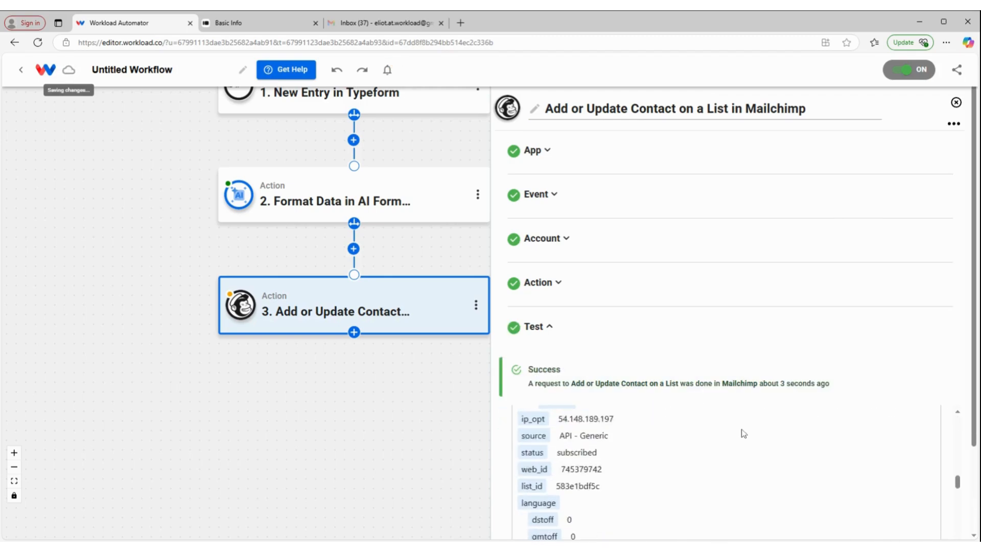
scroll(949, 356, down, 2)
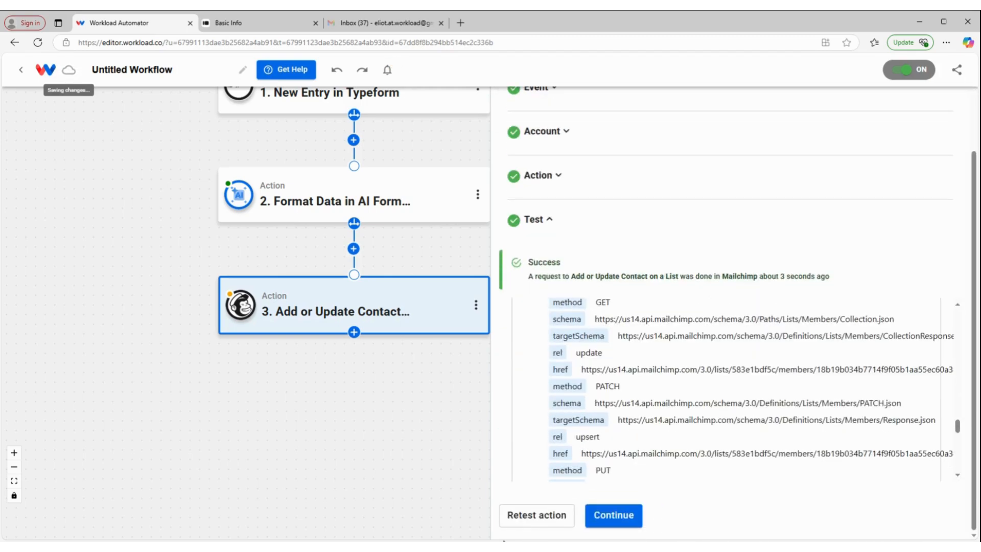
click(608, 515)
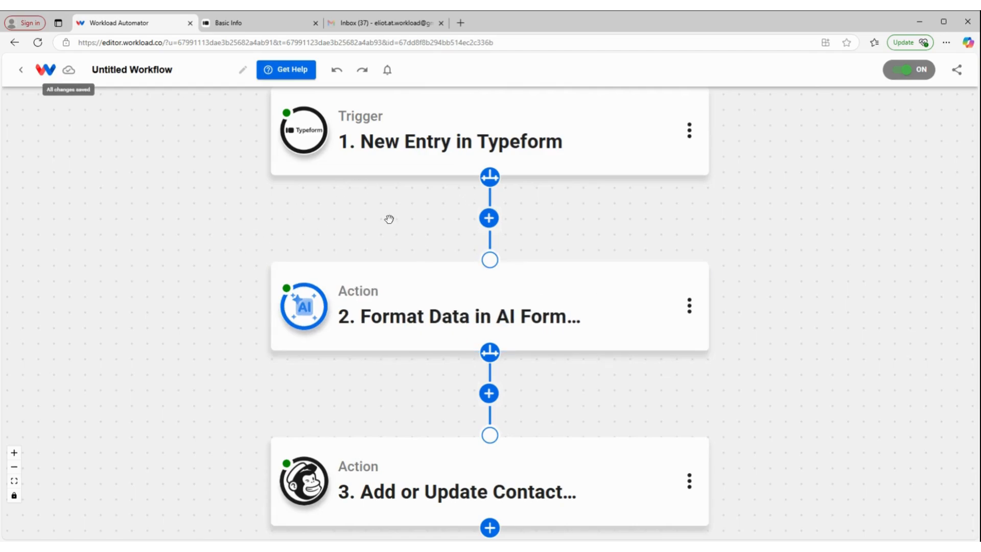
mouse_move(424, 136)
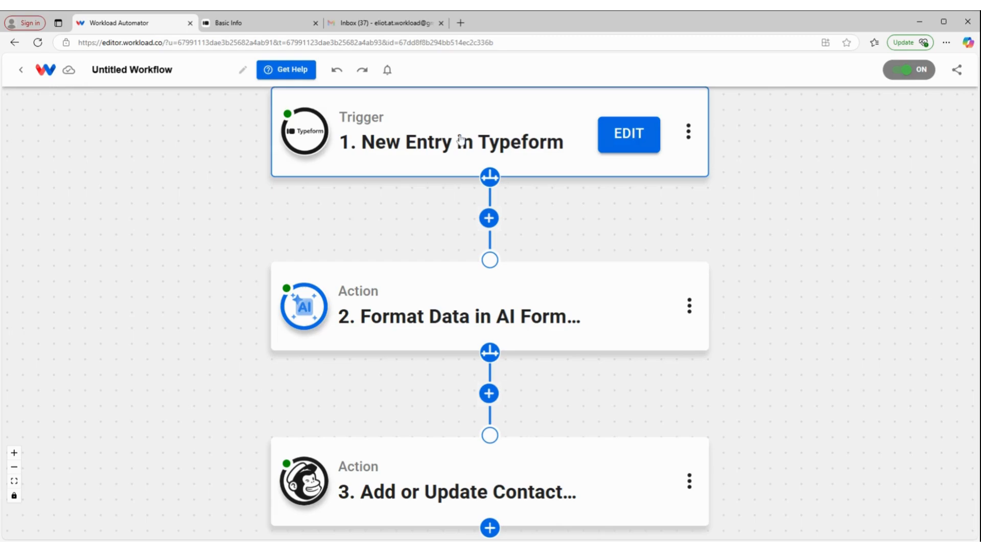
mouse_move(504, 314)
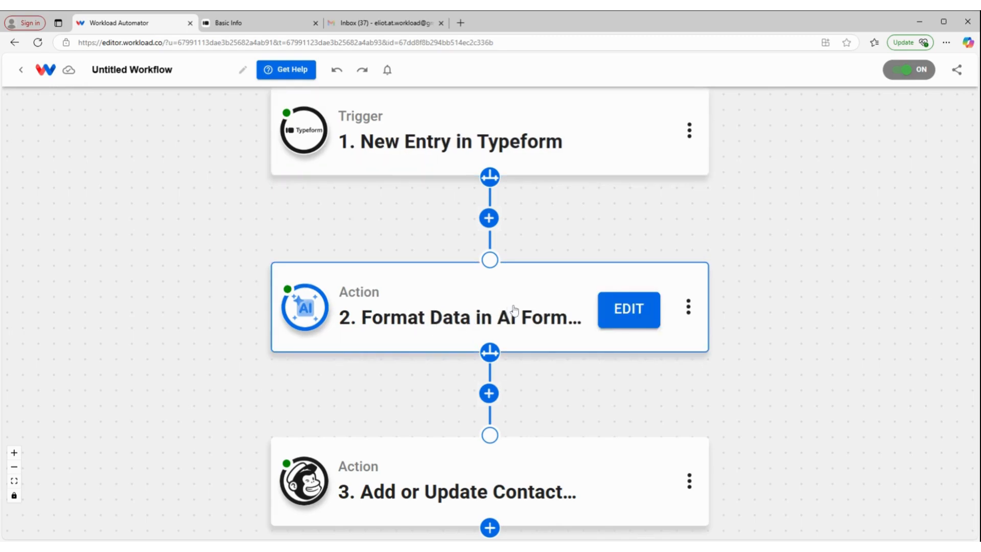
mouse_move(368, 485)
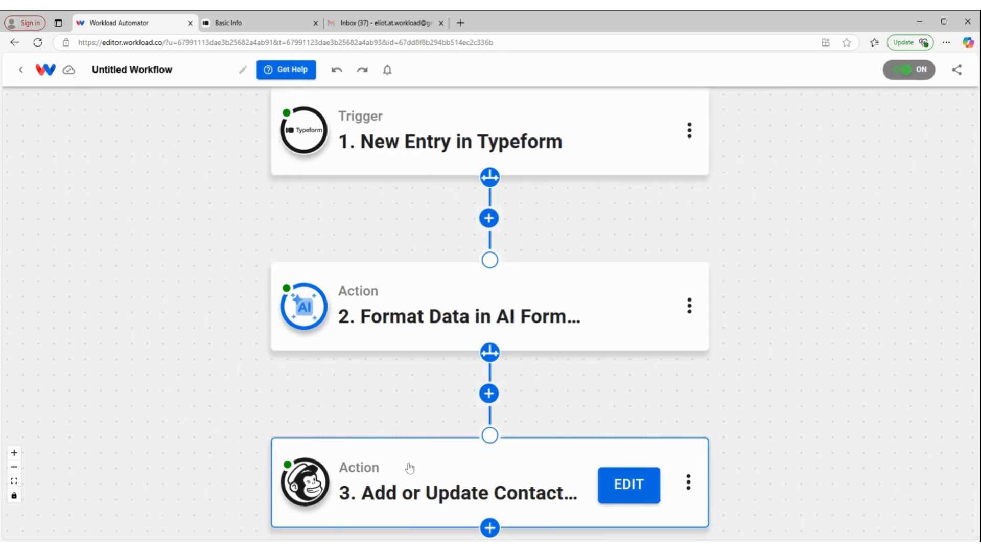
- Add a Google Gmail action with the Send Email event after the Mailchimp step
scroll(411, 468, down, 1)
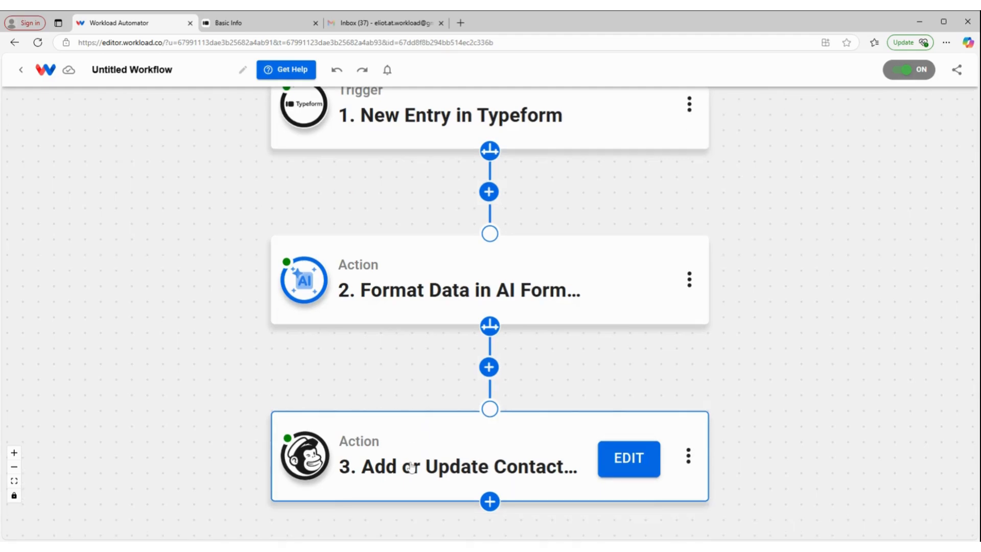
scroll(449, 337, down, 1)
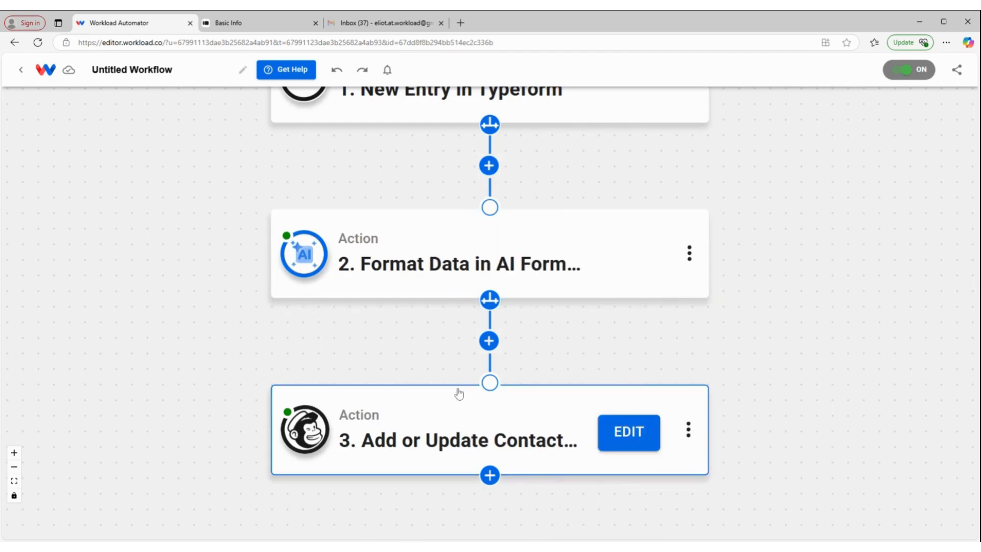
click(490, 475)
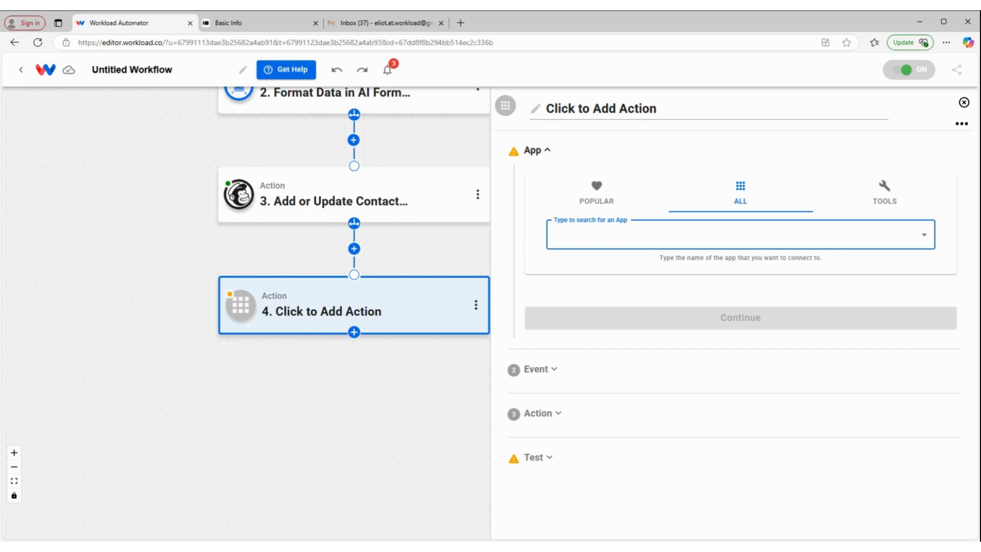
text(s)
key(BackSpace)
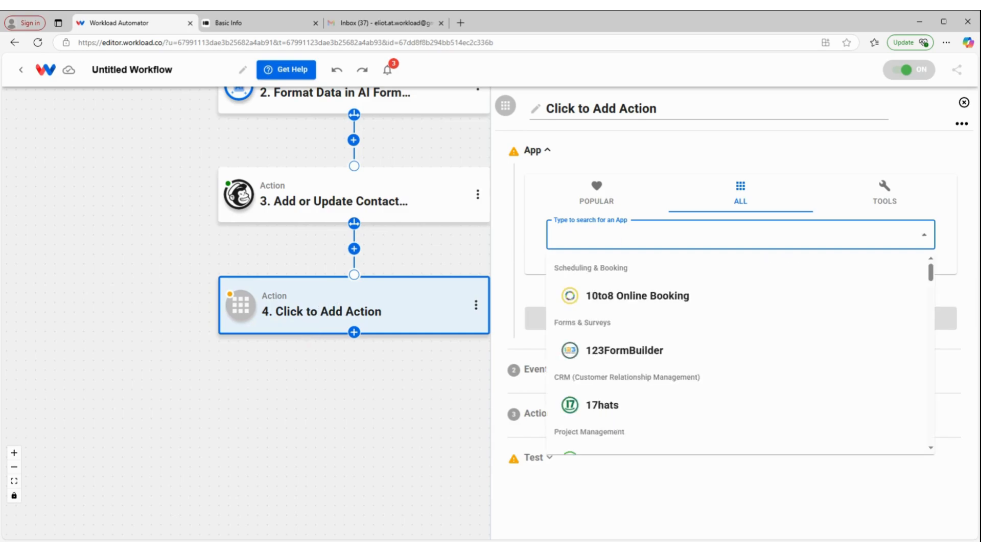
text(gmail)
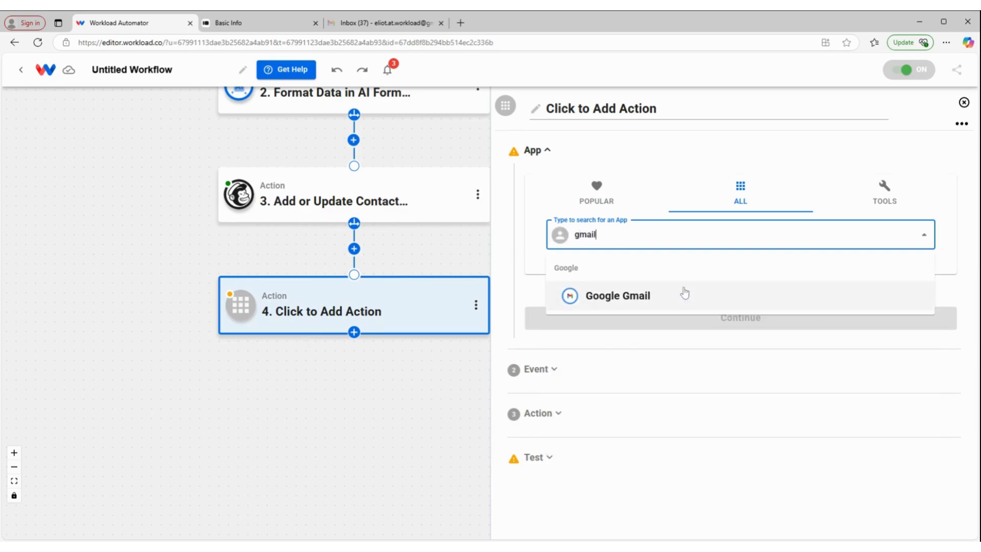
click(676, 286)
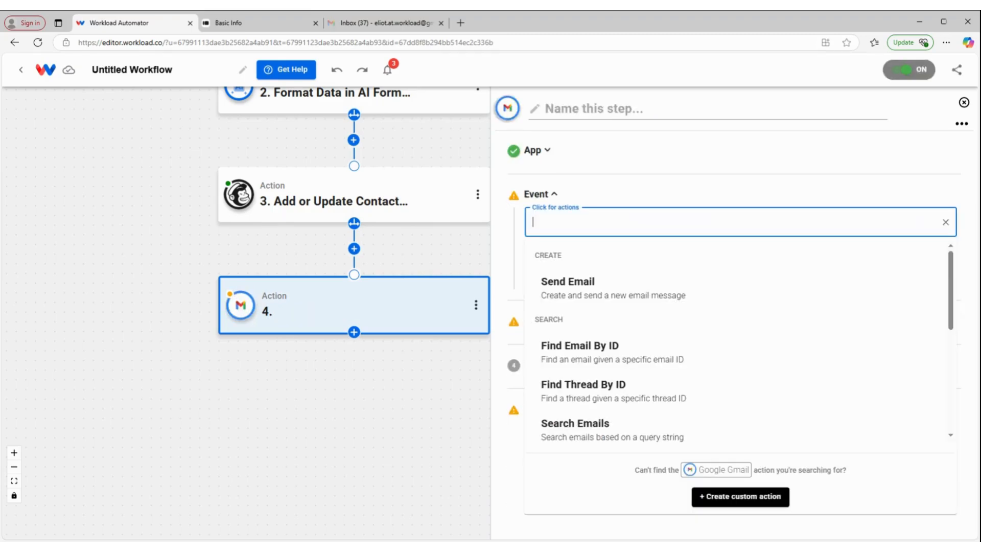
click(588, 284)
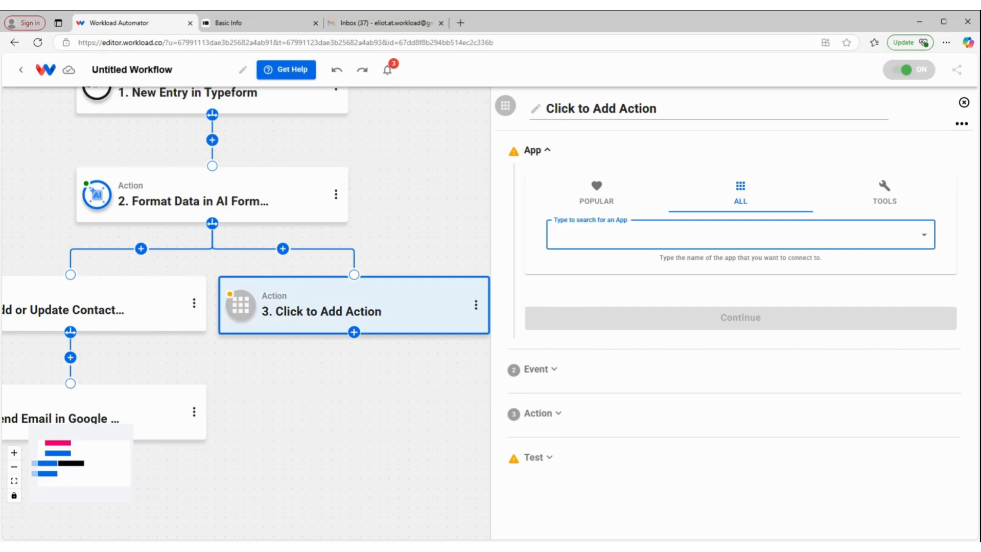
- Set the new branch action to Google Calendar with the Quick Add Event event, keeping the already connected account
text(cale)
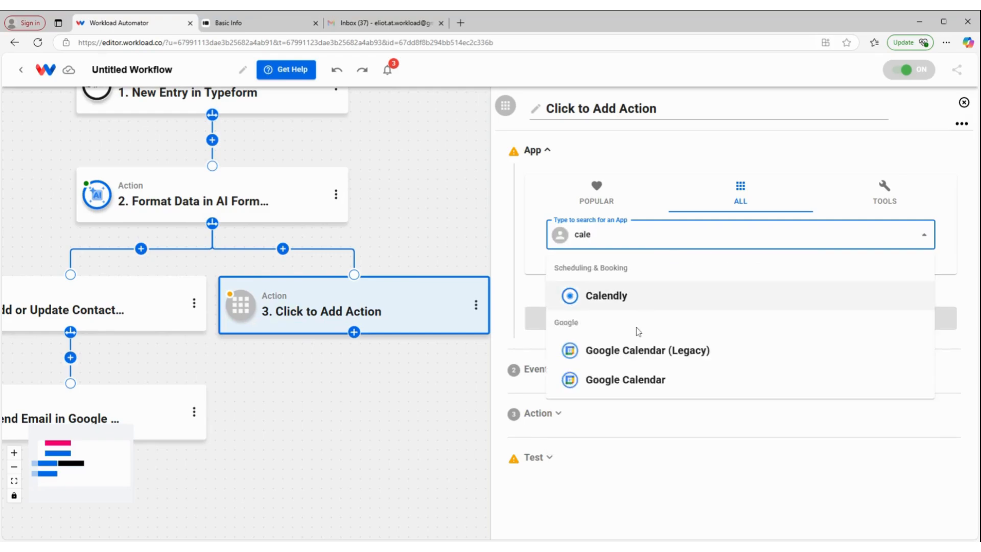
click(620, 382)
click(683, 210)
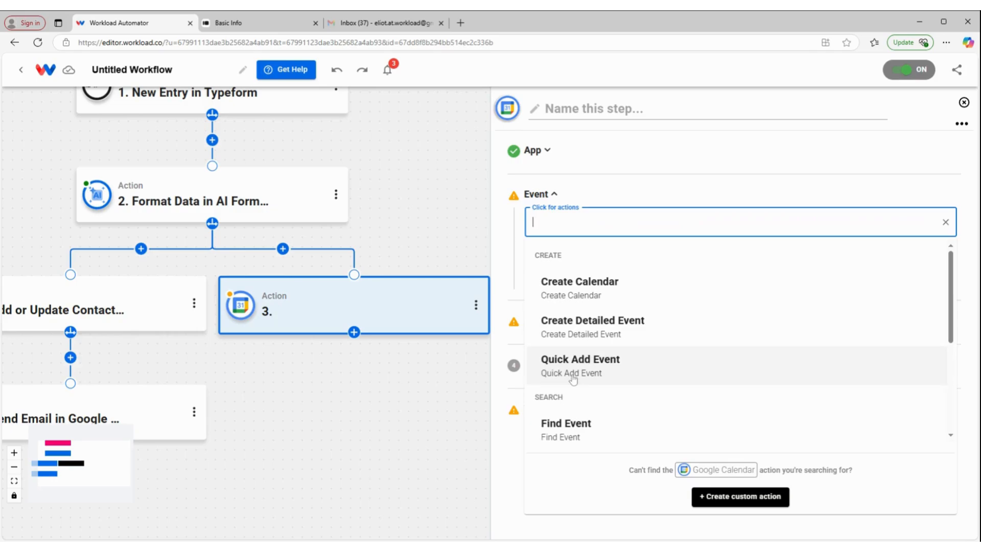
click(583, 373)
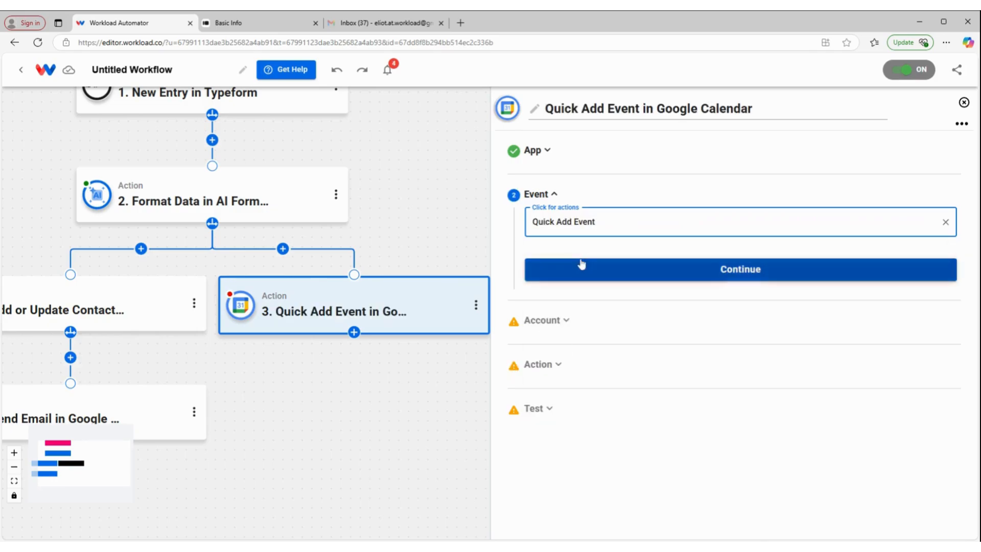
click(582, 262)
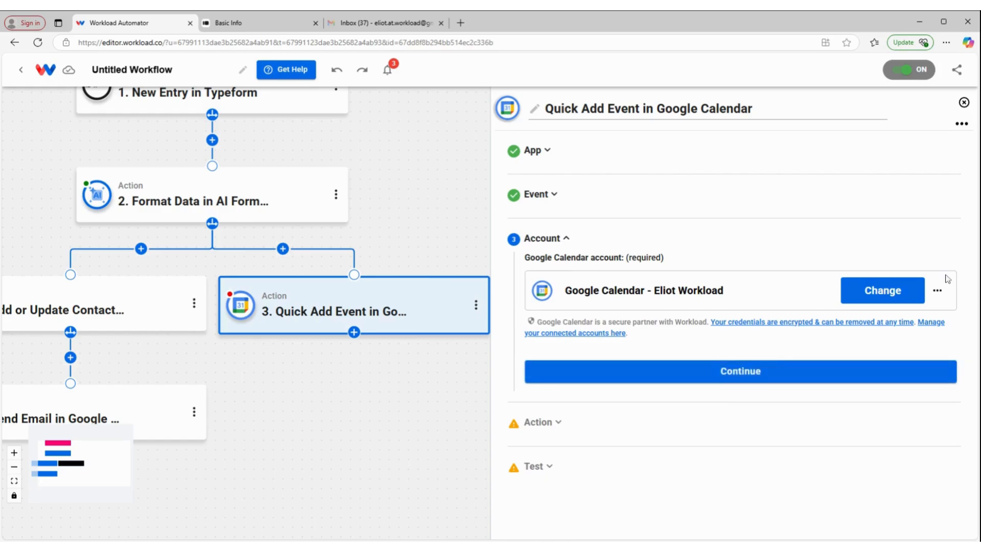
click(779, 370)
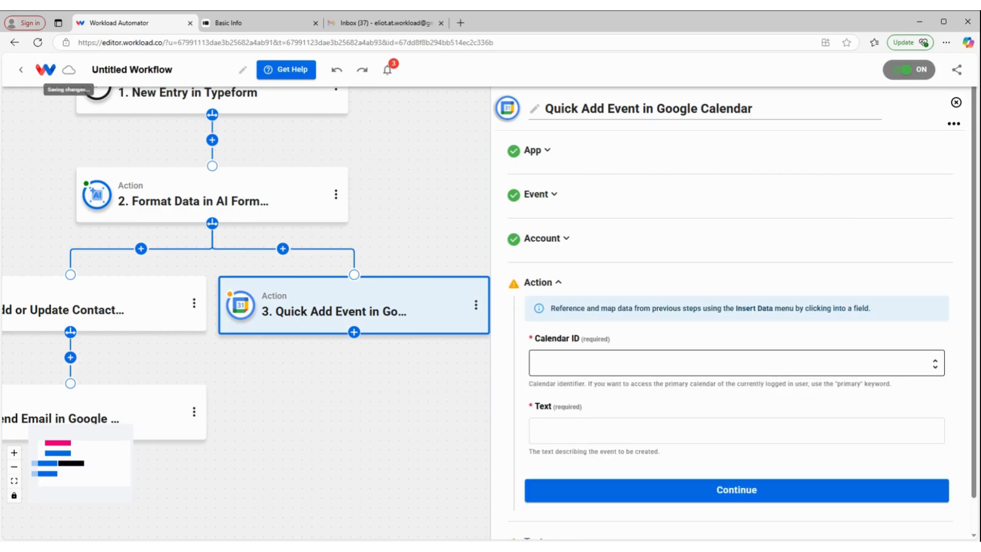
- Choose Example Calendar as the required Calendar ID for the Quick Add Event action
click(775, 364)
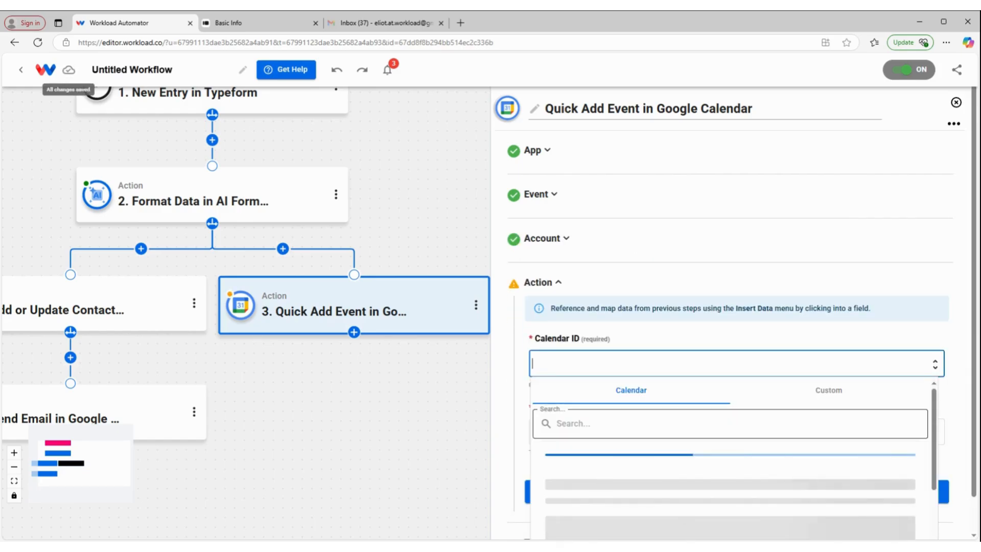
scroll(715, 460, down, 1)
click(613, 486)
click(613, 514)
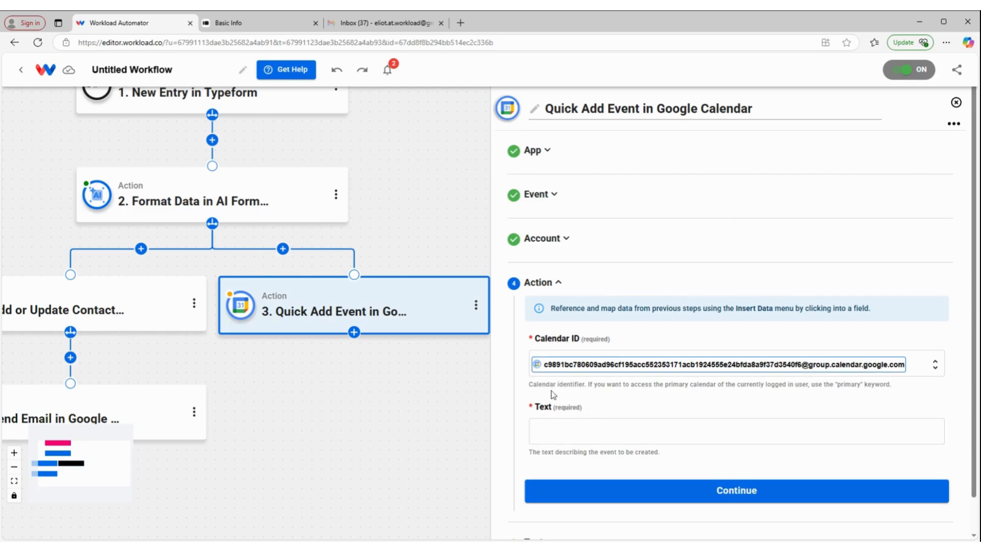
- Insert the answers_1_text and answers_2_text values from the Typeform entry into the calendar event's Text
click(563, 429)
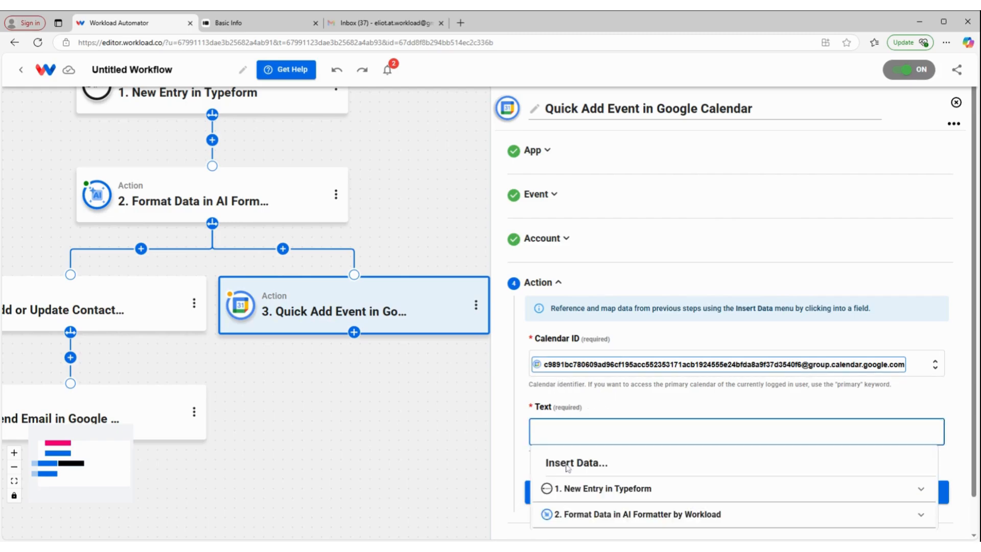
click(599, 496)
scroll(613, 488, down, 6)
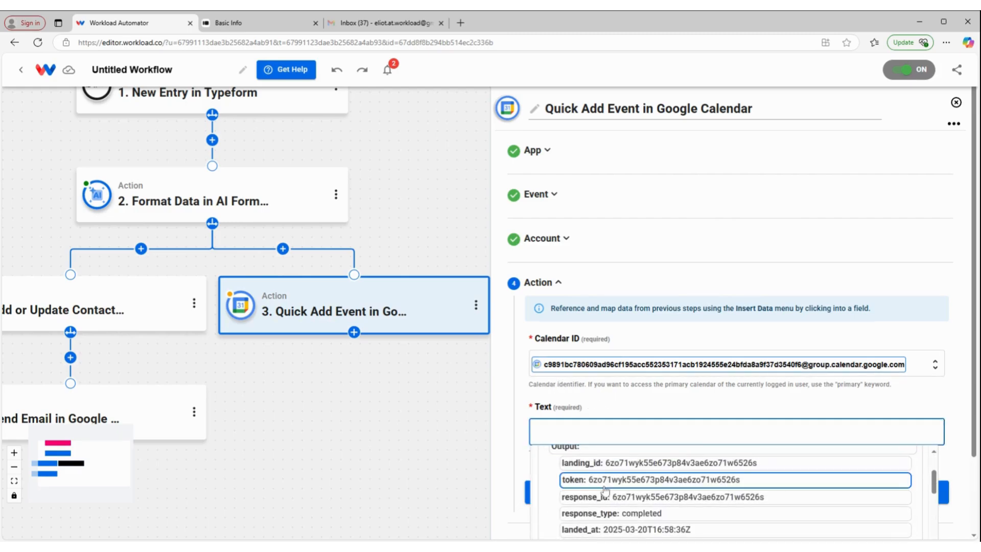
scroll(618, 483, down, 4)
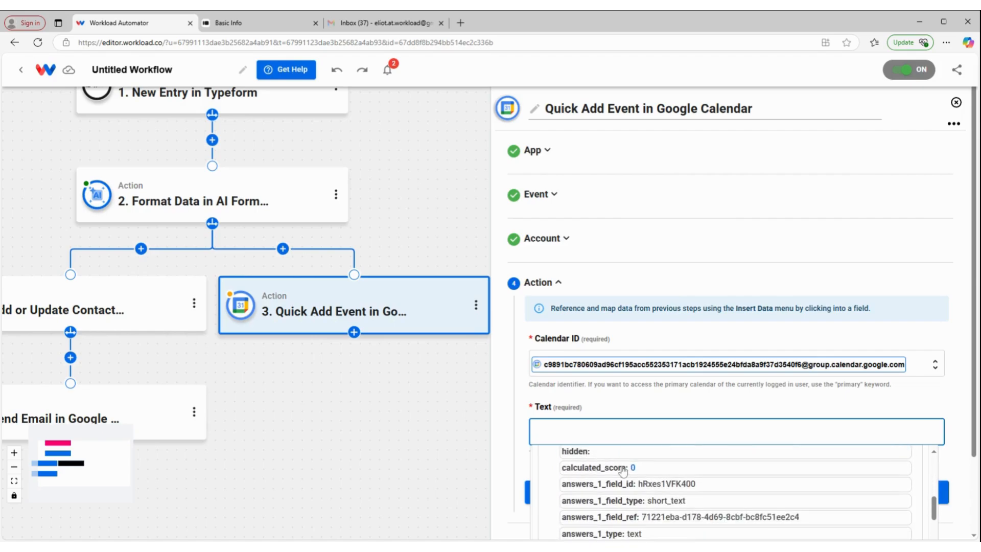
click(648, 497)
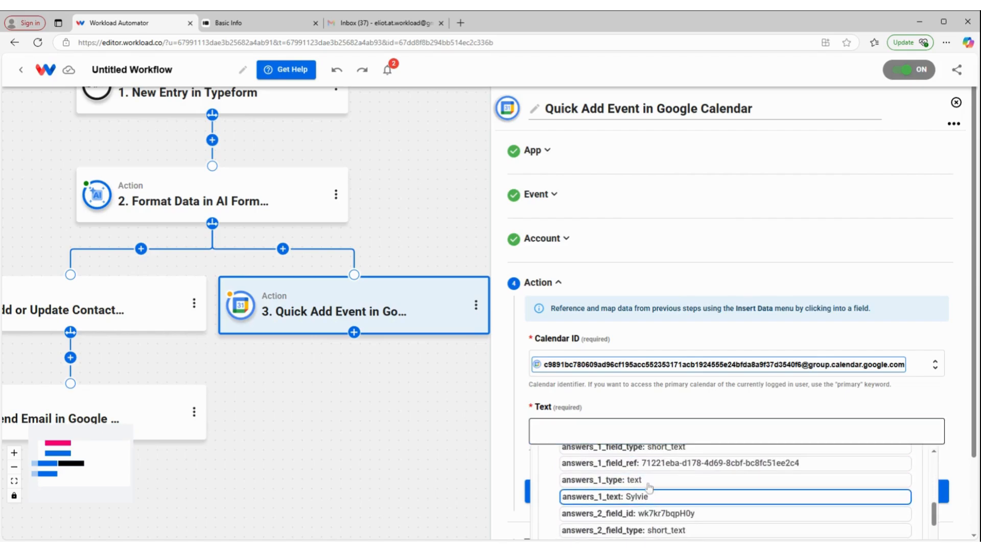
scroll(634, 506, down, 2)
click(632, 527)
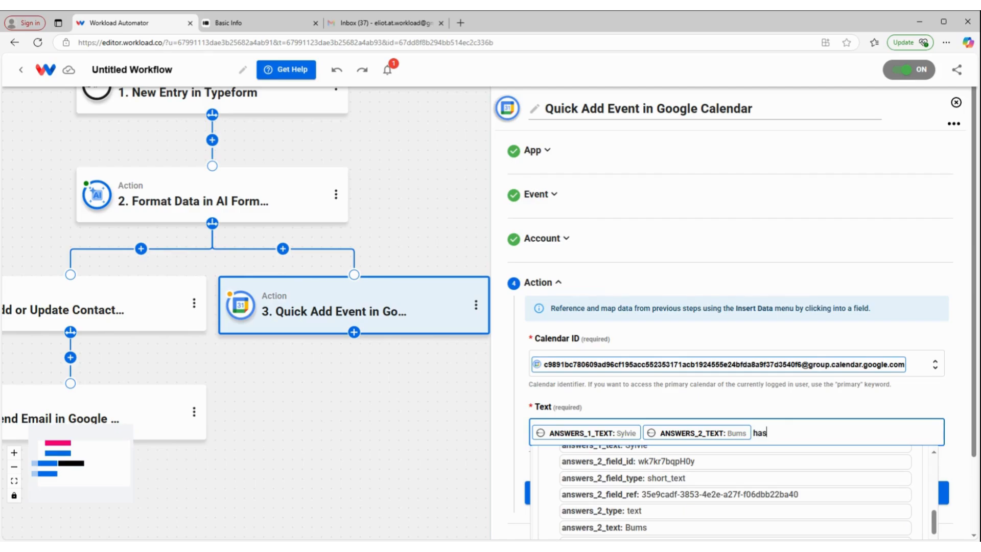
- Complete the event Text with "has a birthday on" and the AI Formatter's formattedDate output, and submit the action fields
text(has a birthday on)
scroll(766, 511, down, 1)
click(827, 392)
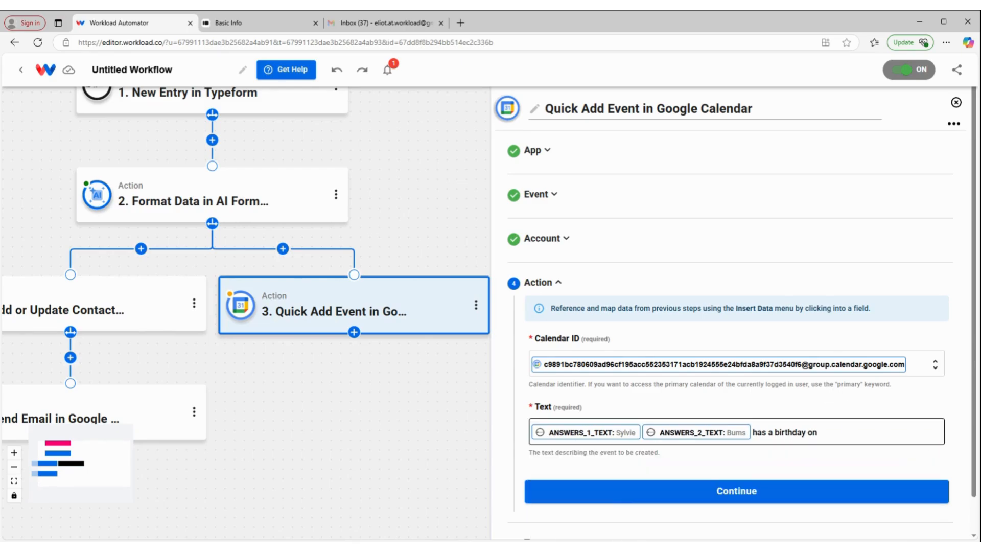
click(821, 432)
click(733, 516)
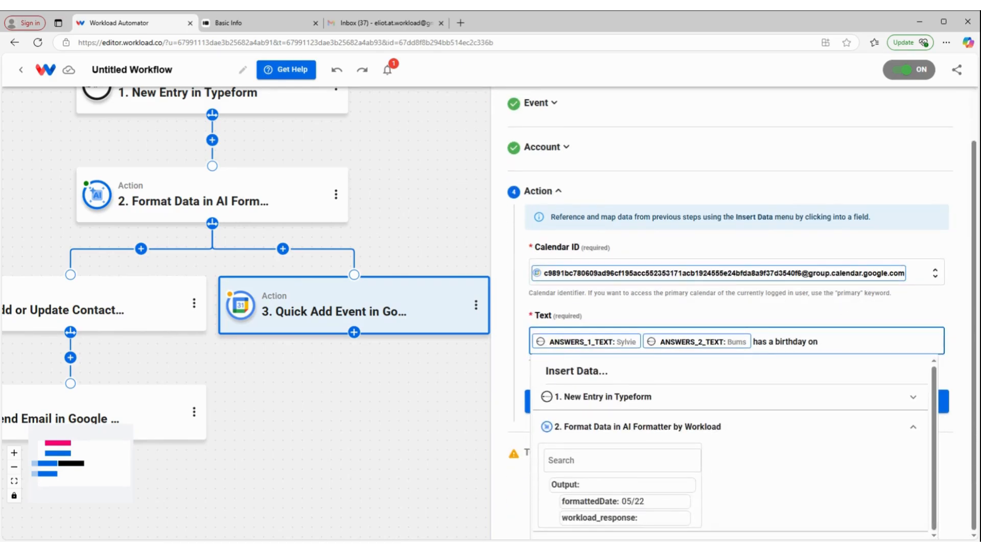
click(613, 502)
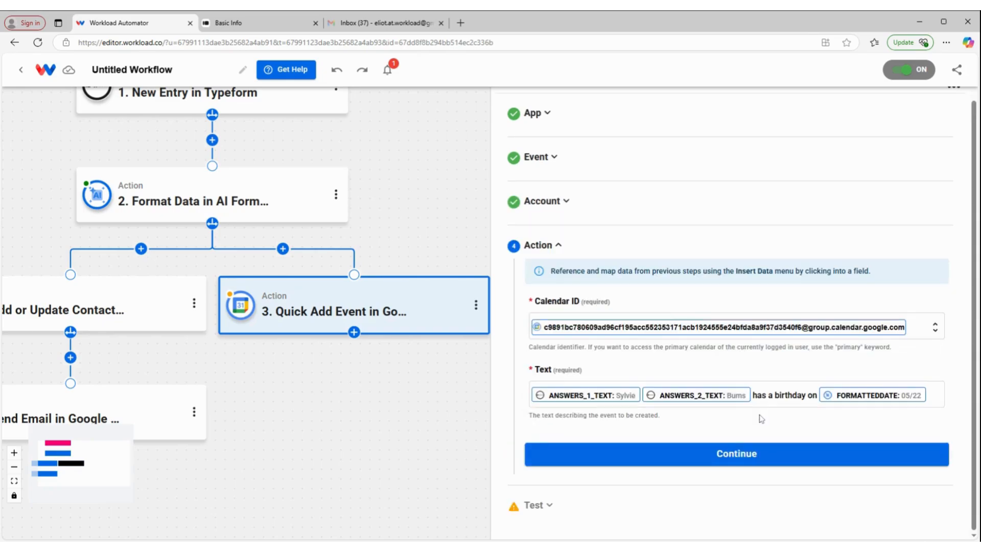
click(759, 461)
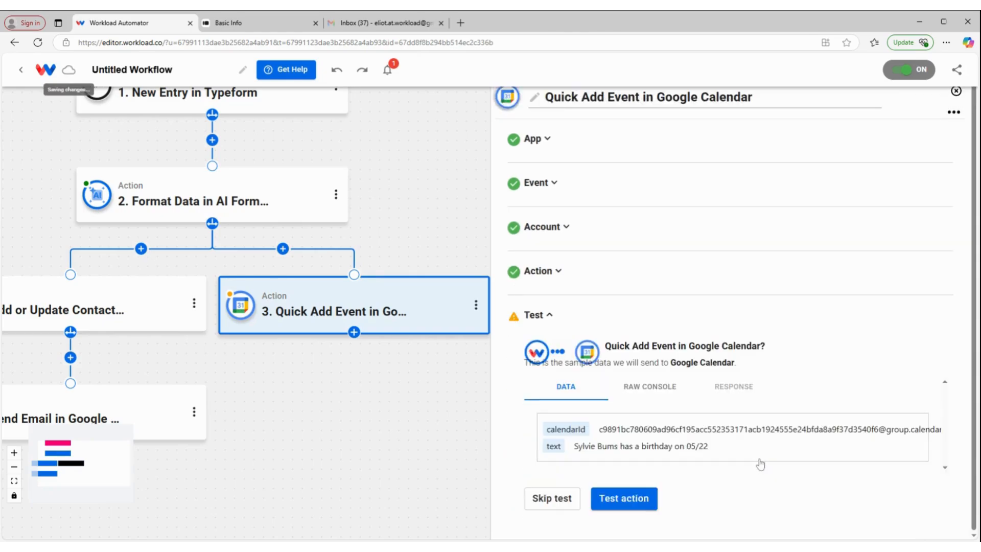
- Test the Google Calendar Quick Add Event action, review the response data and finish the step
click(642, 500)
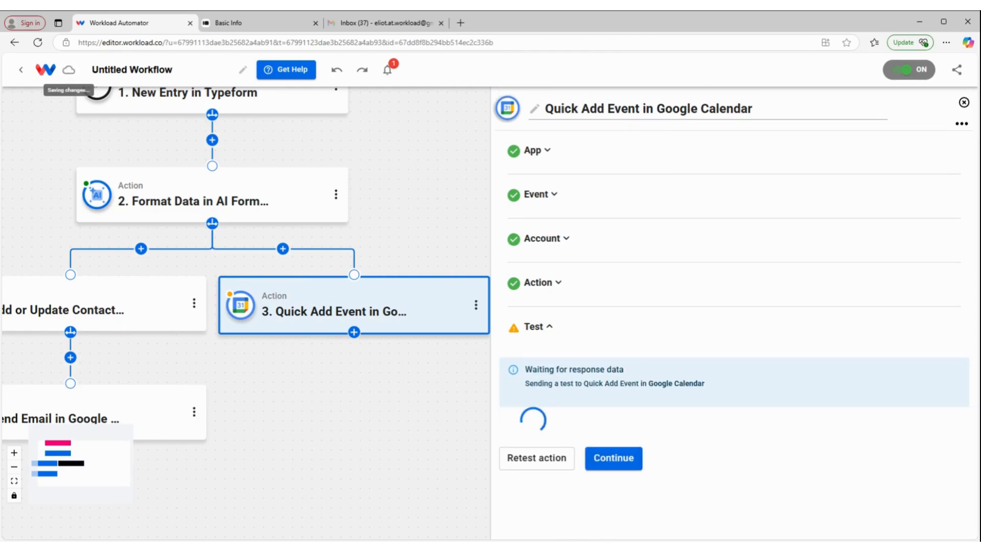
scroll(672, 483, down, 10)
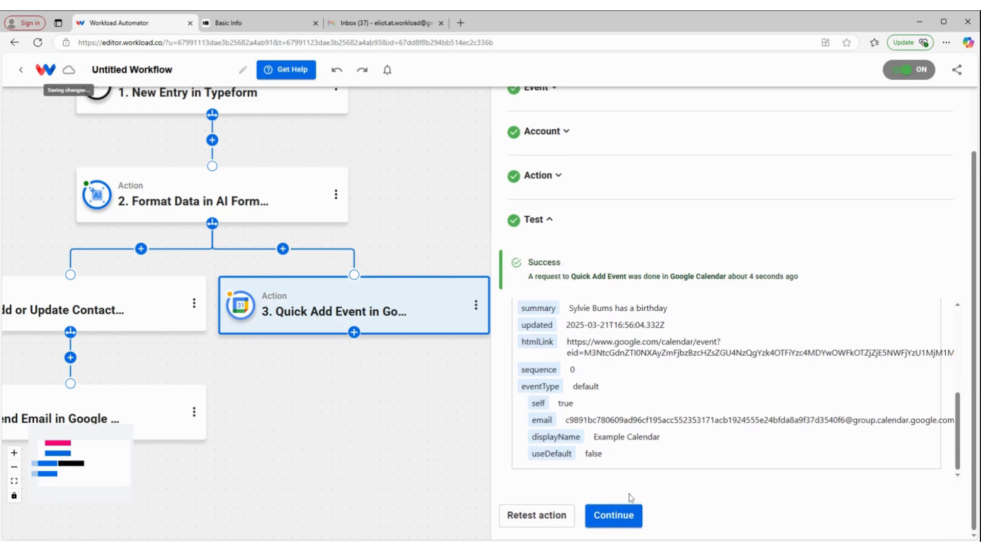
click(618, 517)
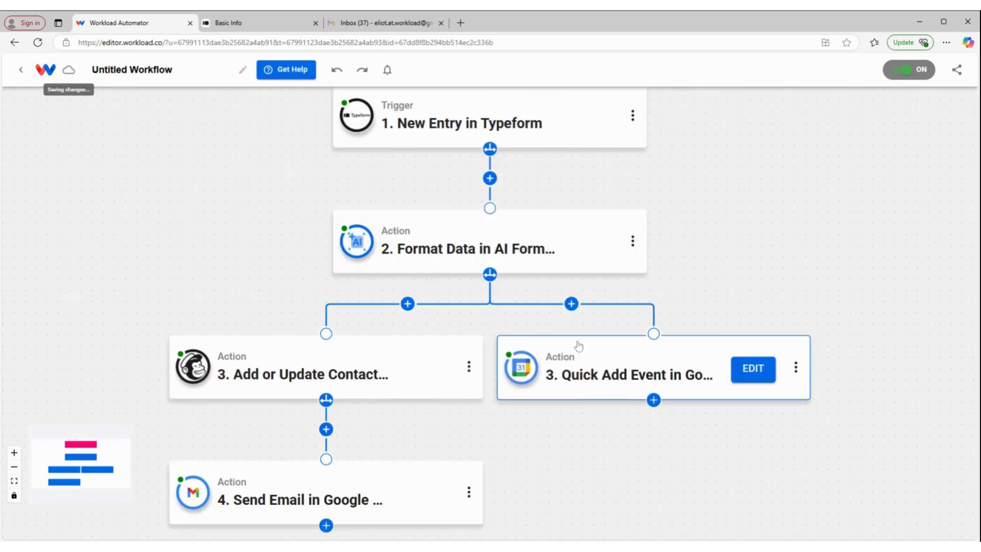
- Add a Trello action after the Google Calendar step and open its event choices
click(653, 400)
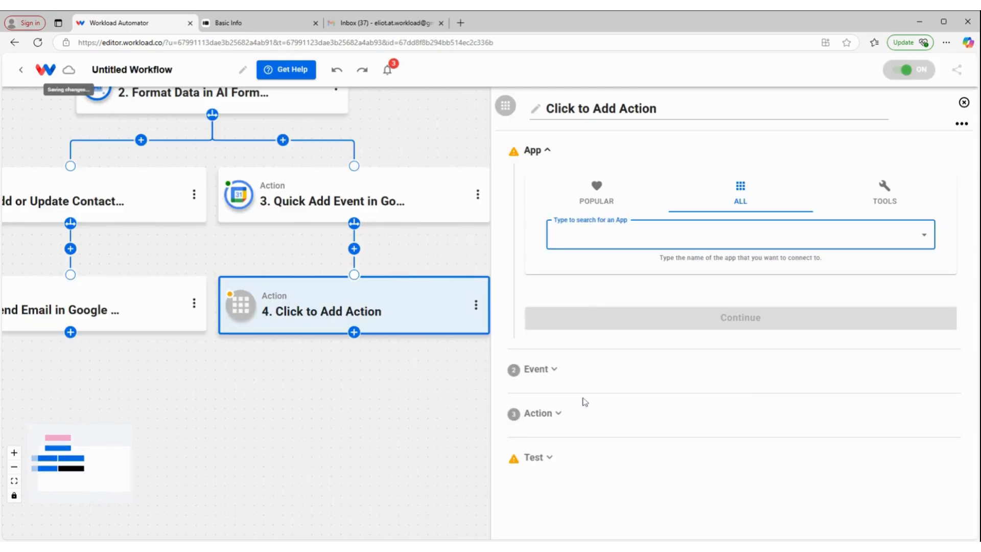
text(trello)
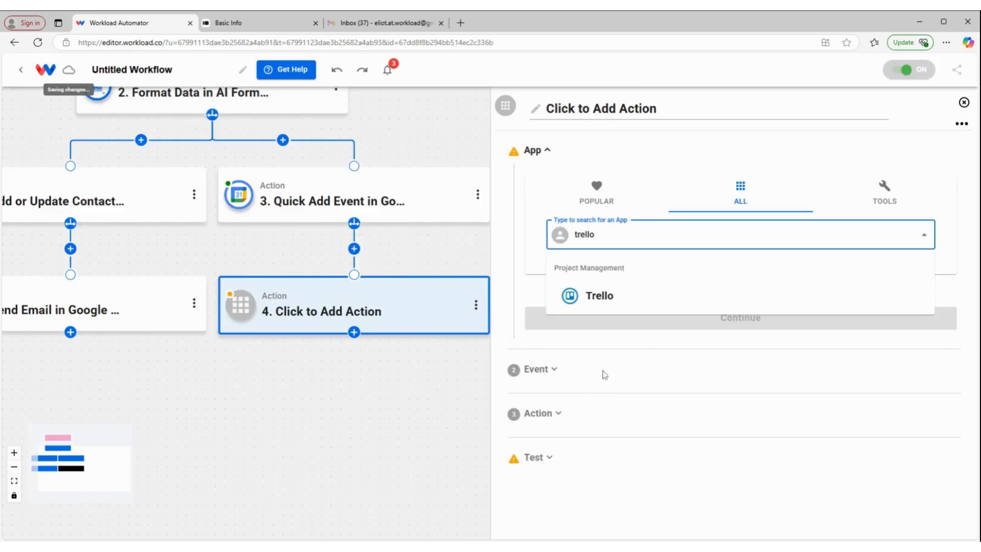
click(620, 305)
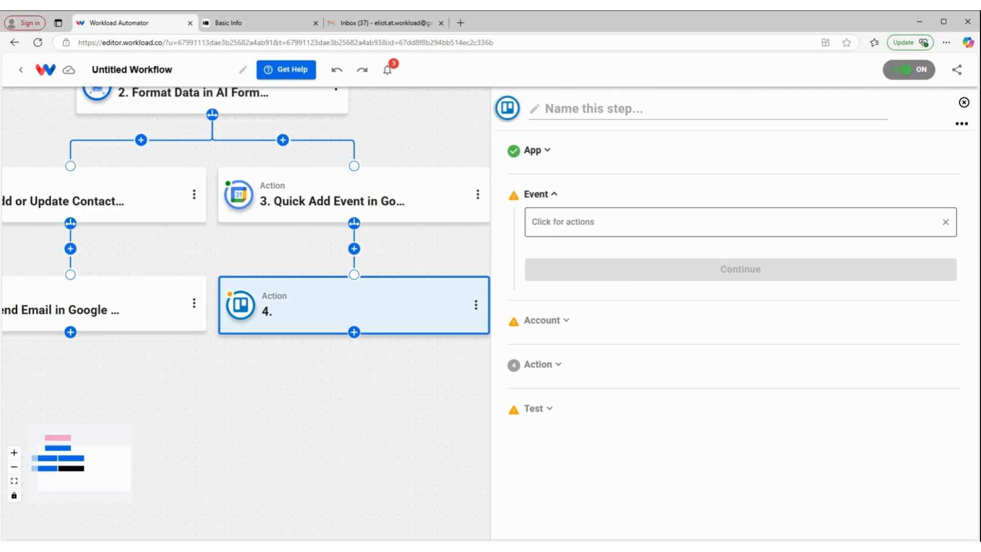
click(587, 225)
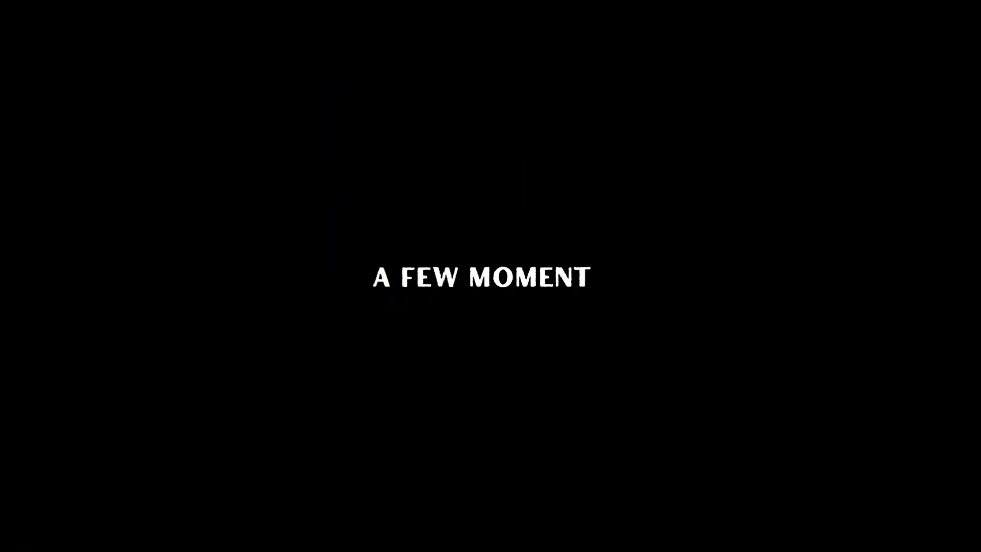